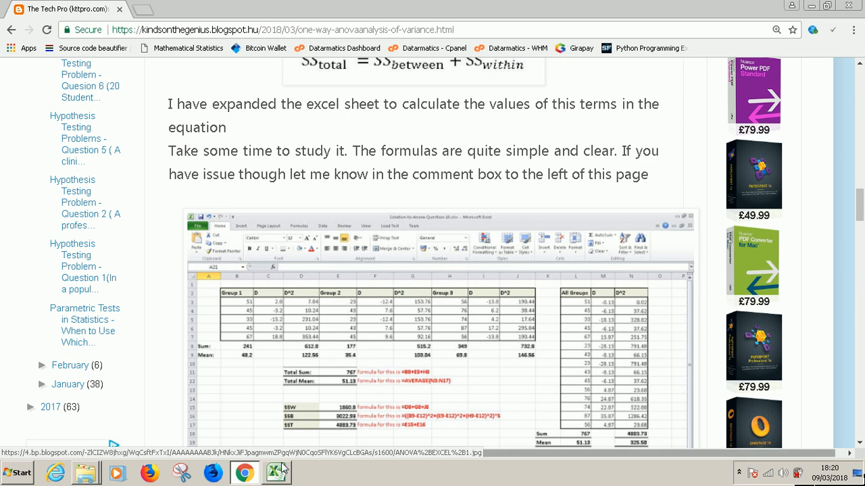
Step: Switch to the ONeway Anova workbook in Excel and move the Total Sum and Total Mean block to C14:D15
click(277, 473)
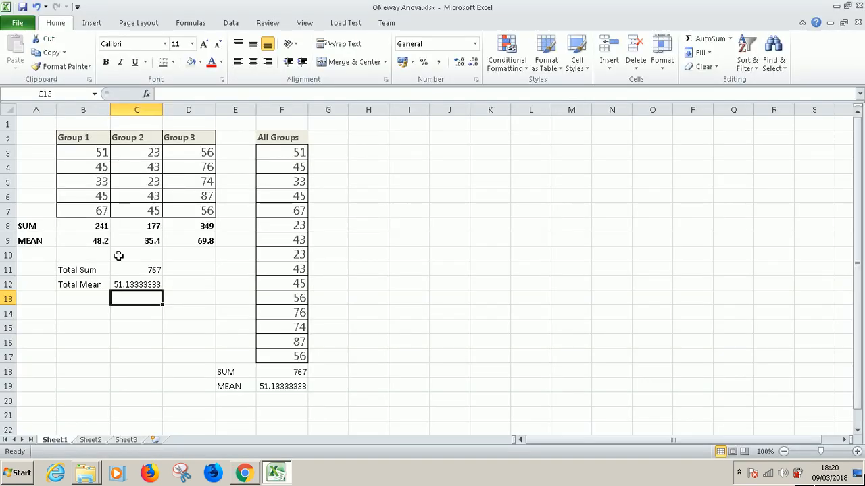
drag(108, 270, 137, 286)
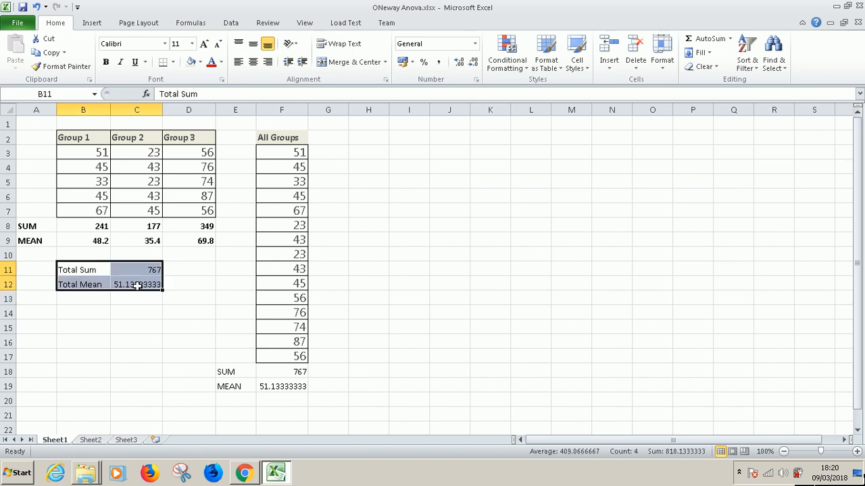
click(135, 292)
drag(85, 271, 166, 333)
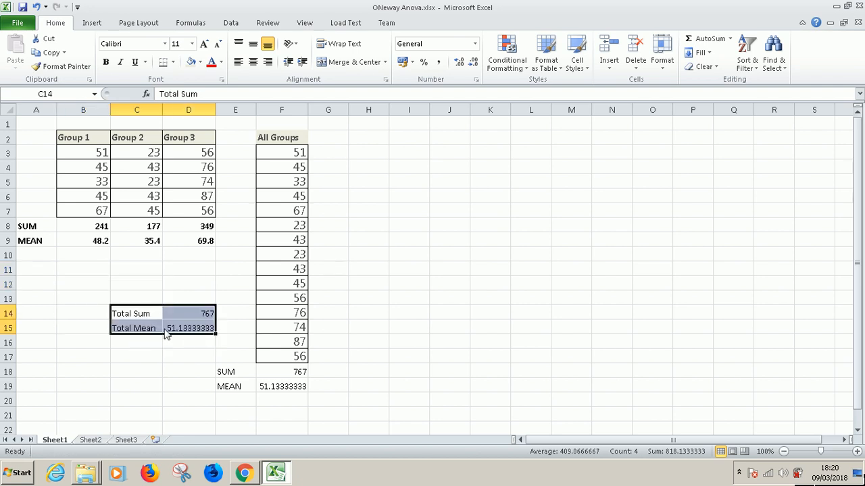
Step: Insert two blank columns between the Group 1 and Group 2 columns
right_click(140, 104)
click(171, 196)
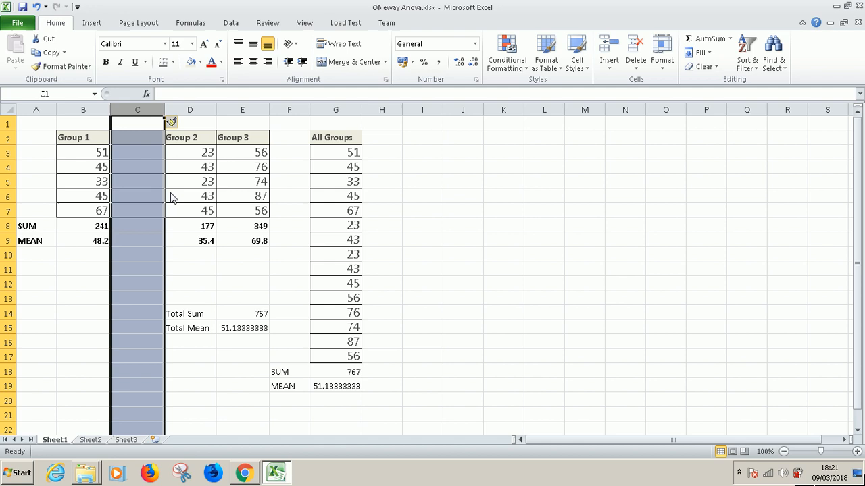
right_click(146, 108)
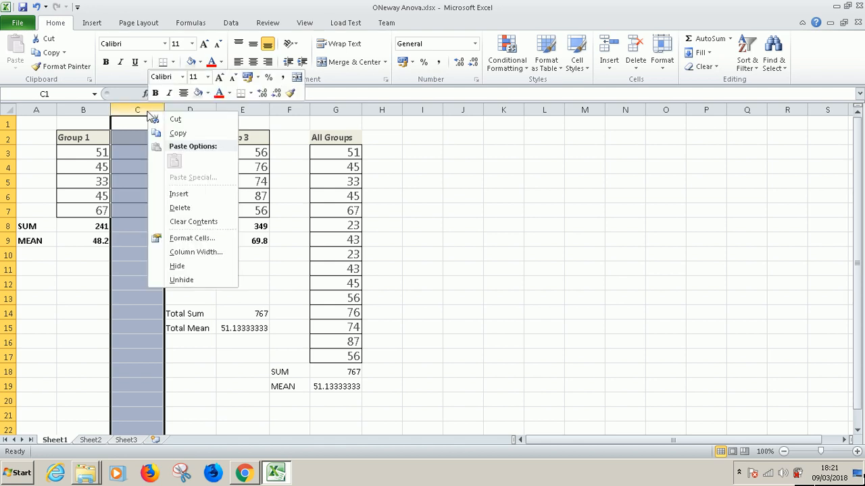
click(191, 201)
click(236, 300)
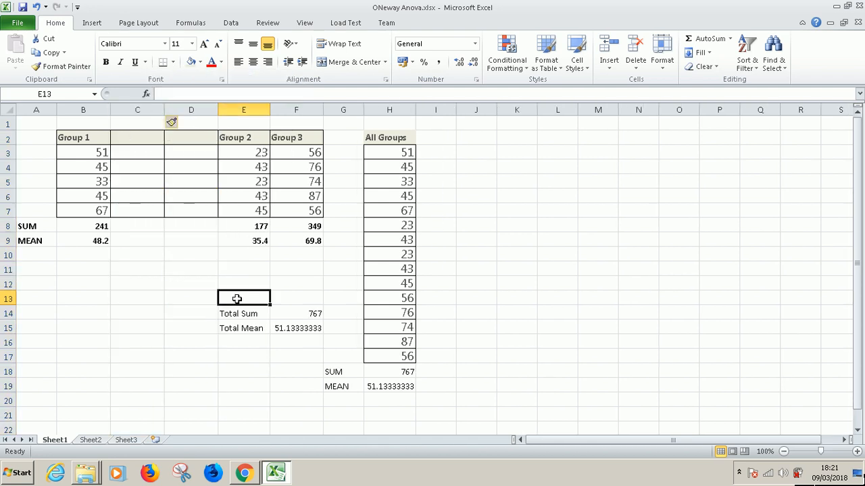
click(193, 351)
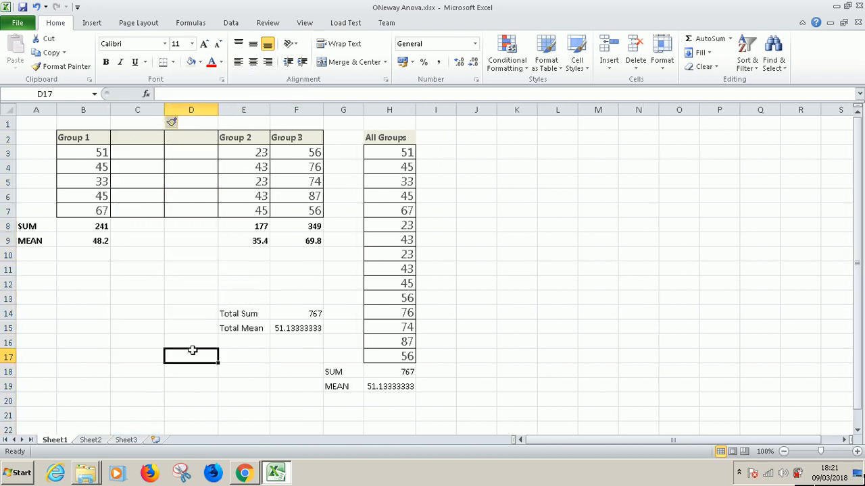
Step: Format the Total Mean value as a Number with 2 decimal places
click(293, 326)
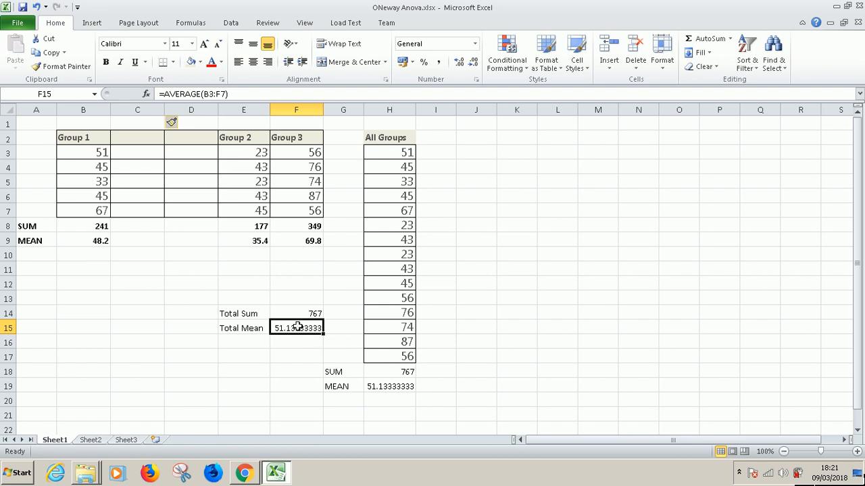
right_click(297, 327)
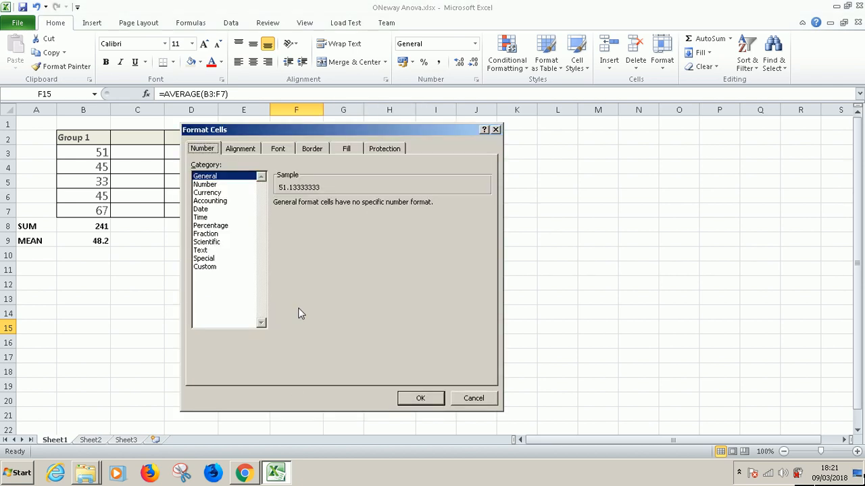
click(209, 185)
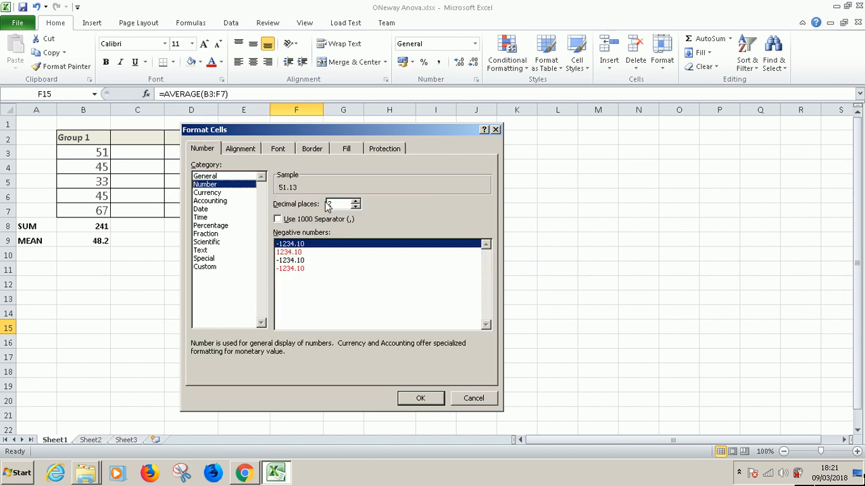
click(420, 398)
click(511, 307)
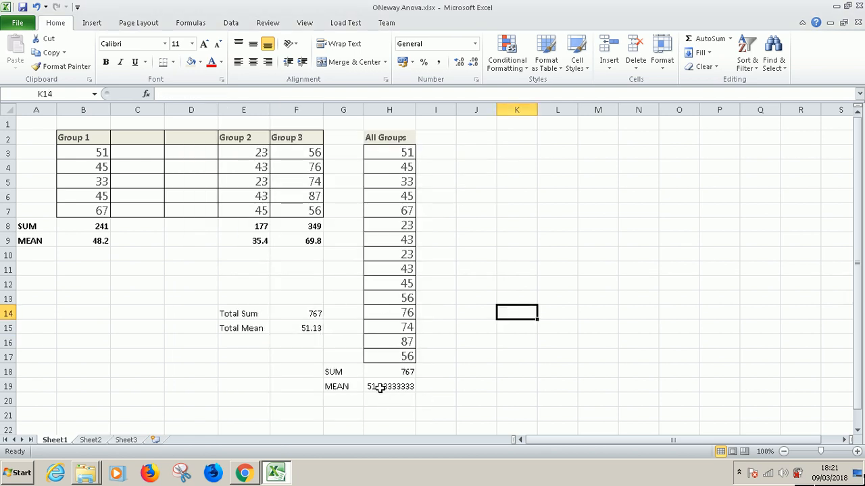
Step: Copy the Total Mean value's number format to the MEAN value under All Groups with Format Painter
click(296, 329)
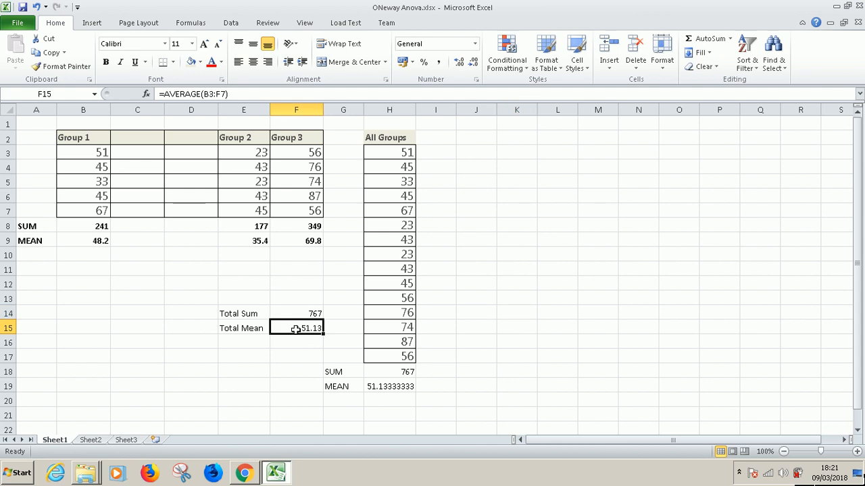
click(65, 69)
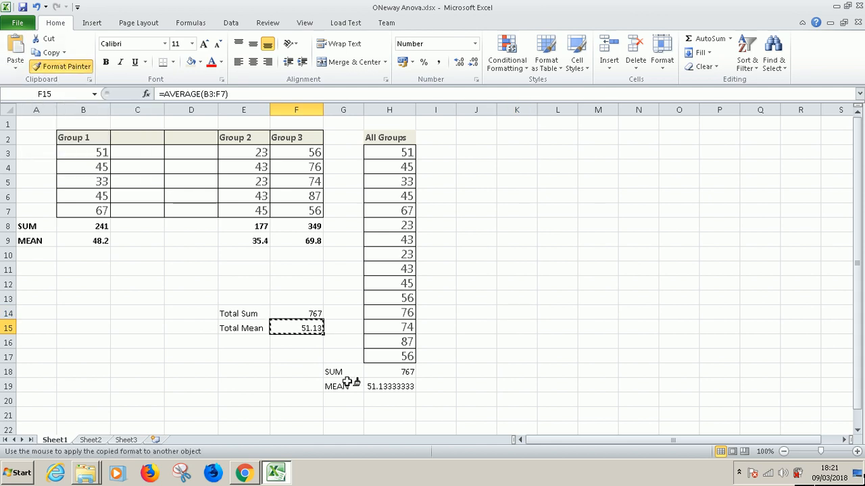
click(384, 388)
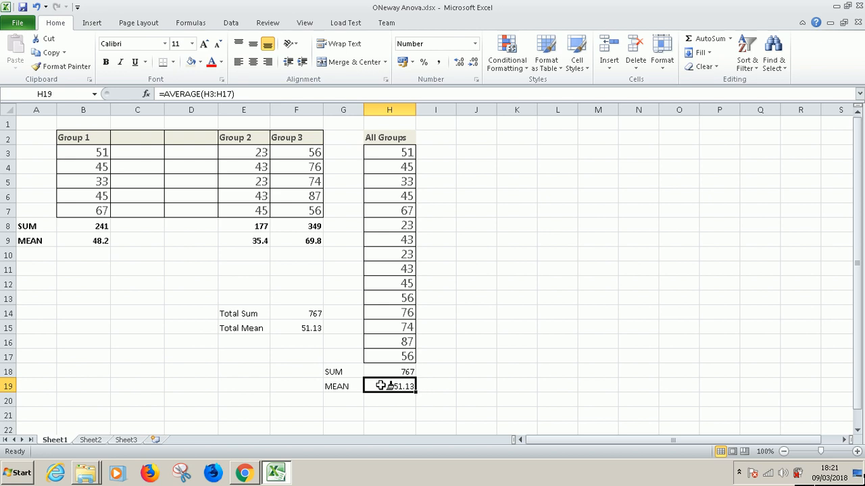
Step: Make the Total Sum and Total Mean block and the SUM and MEAN block under All Groups bold
mouse_move(264, 314)
mouse_down()
mouse_move(282, 310)
mouse_move(295, 322)
mouse_up()
click(106, 62)
drag(347, 372, 393, 392)
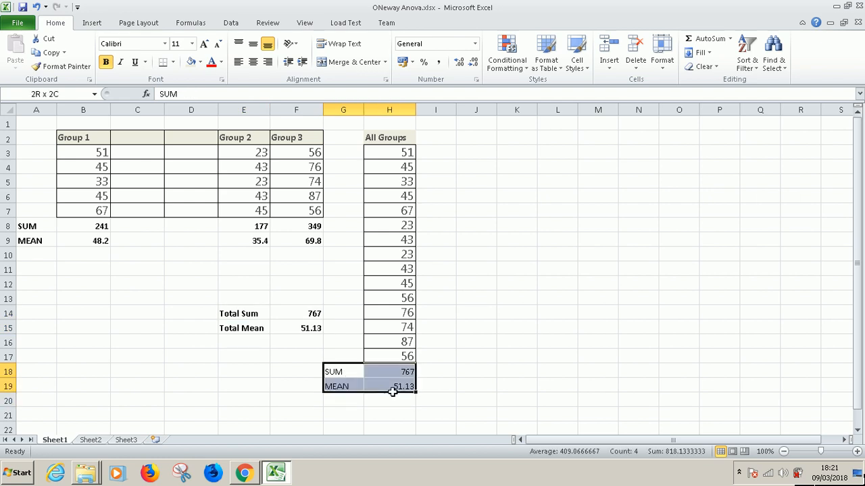
click(106, 63)
Step: Apply a Bottom Double Border to the Total Sum row and to the Total Mean row, labels and values included
drag(249, 312, 284, 316)
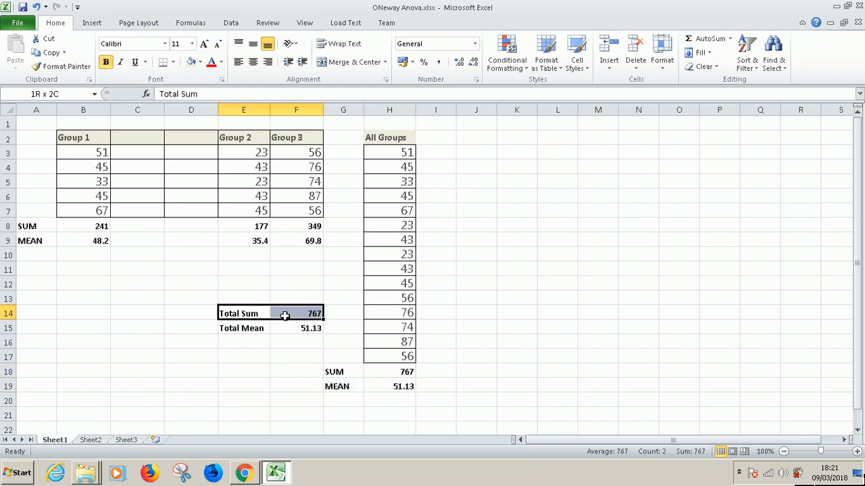
click(173, 62)
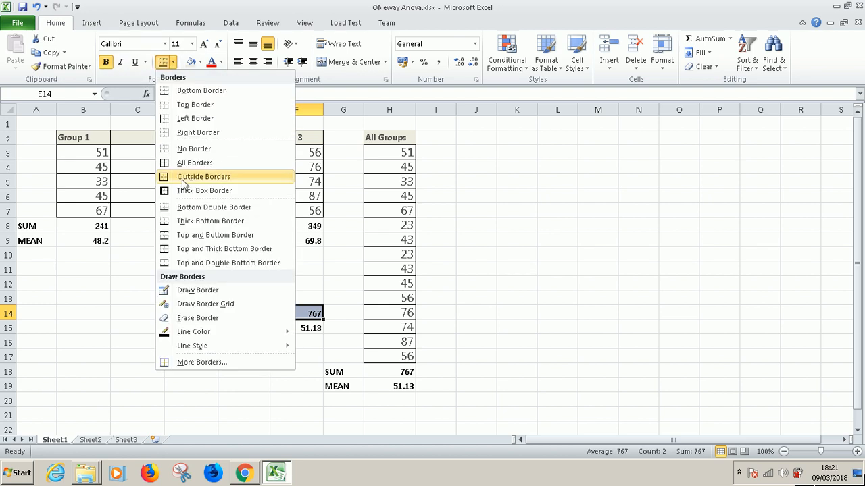
click(192, 210)
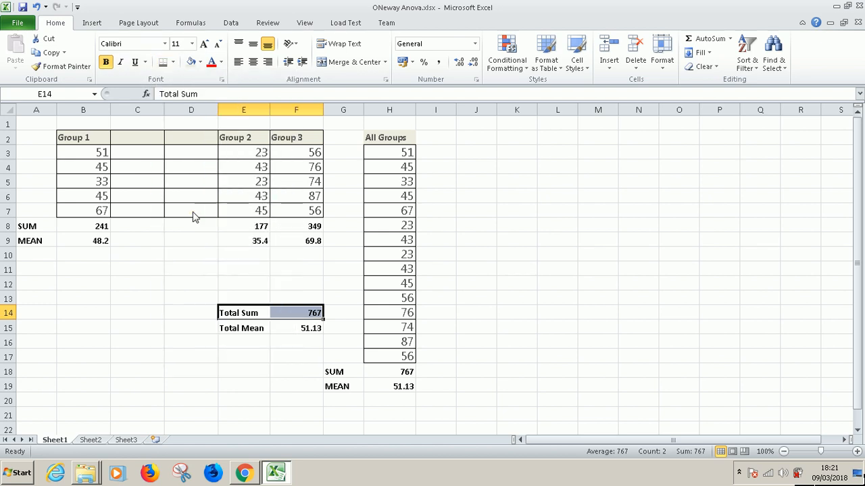
drag(245, 330, 282, 329)
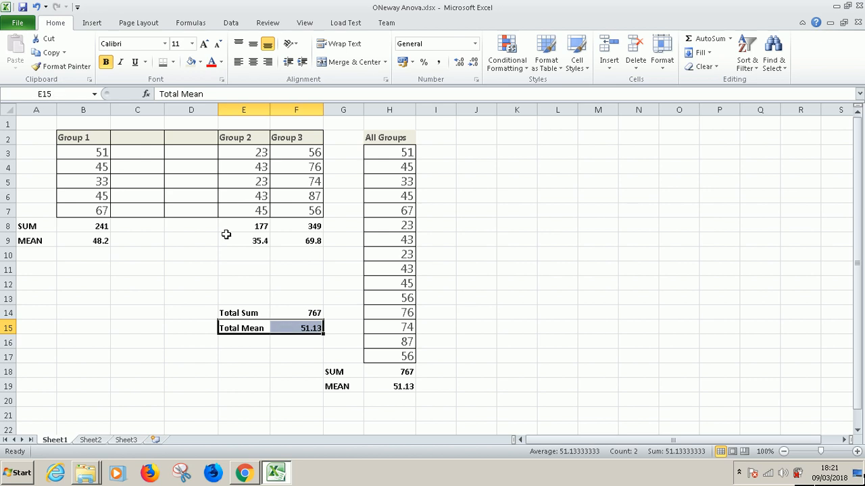
click(162, 68)
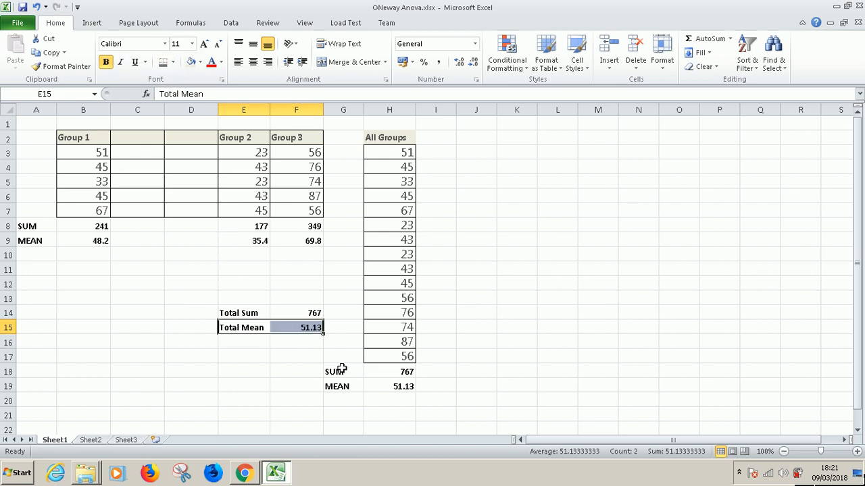
Step: Apply the same bottom double border to the SUM and MEAN rows under All Groups
drag(337, 371, 374, 370)
click(163, 62)
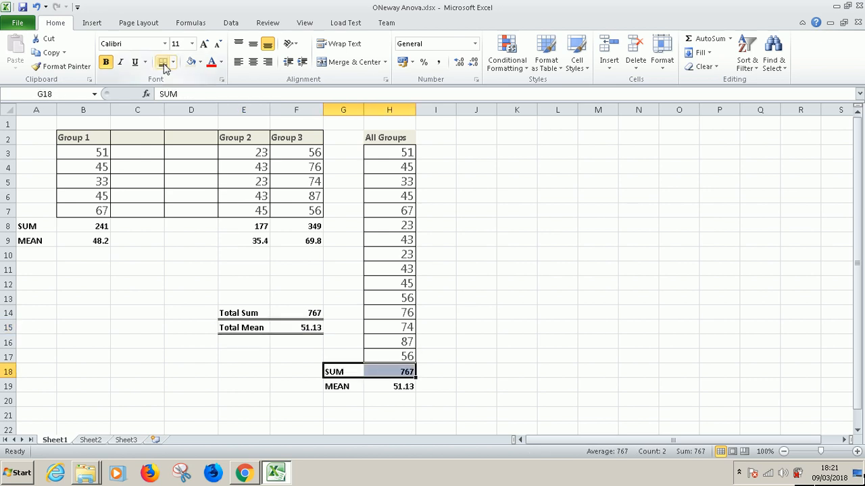
drag(344, 387, 381, 385)
click(163, 62)
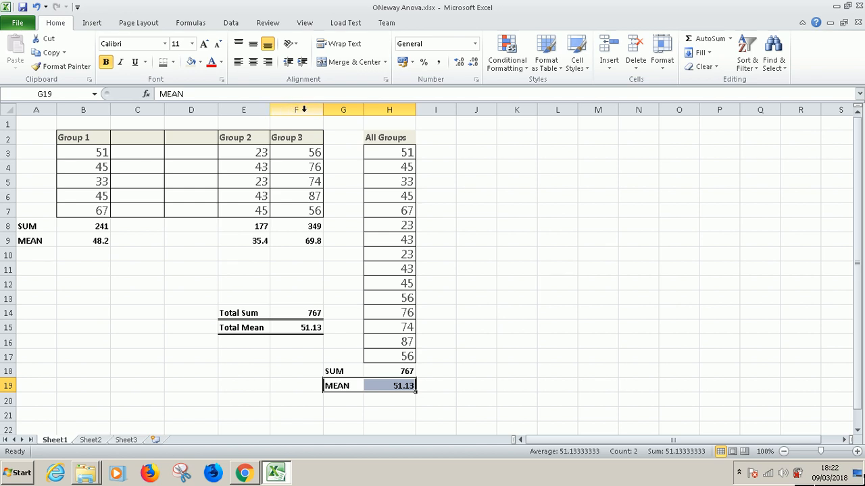
Step: Insert two blank columns between the Group 2 and Group 3 columns
right_click(294, 110)
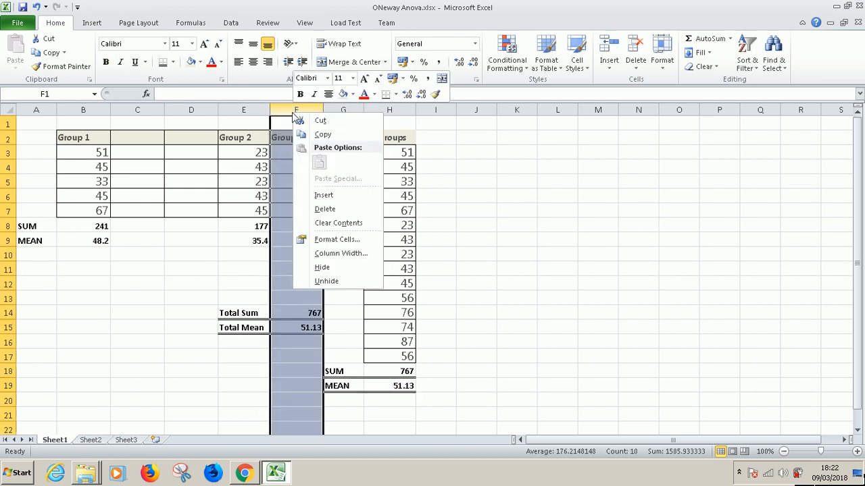
click(324, 195)
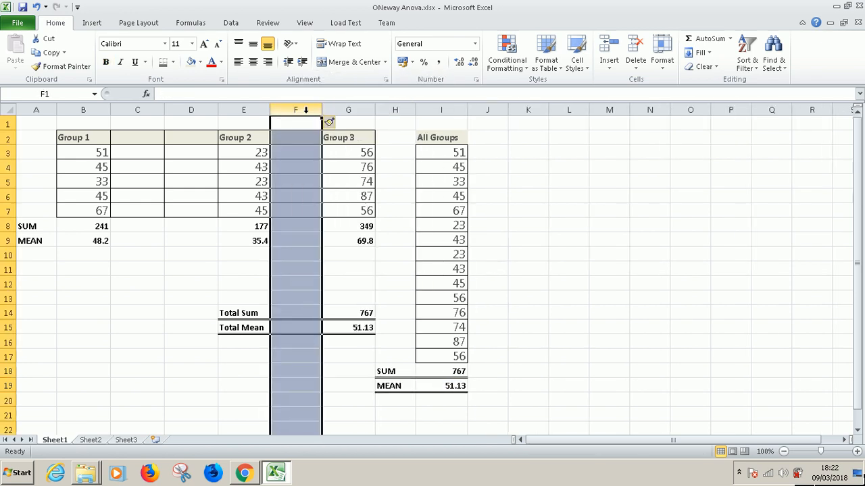
right_click(308, 113)
click(338, 194)
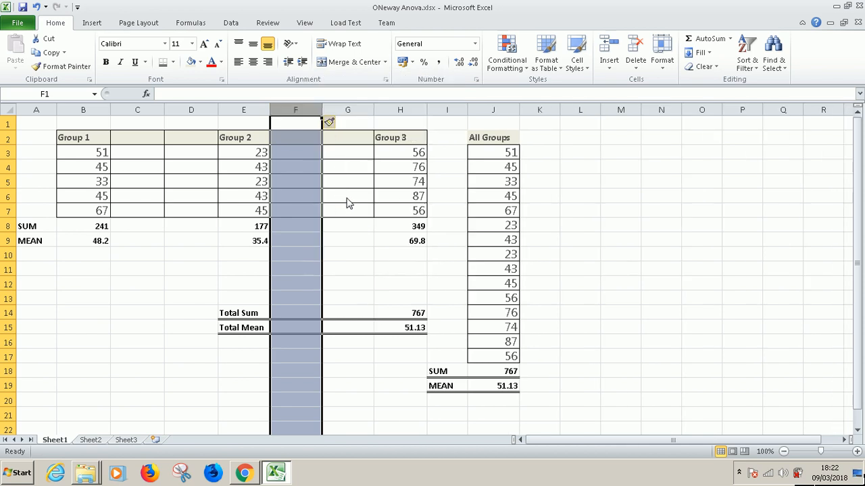
Step: Insert two blank columns directly after the Group 3 column
right_click(454, 111)
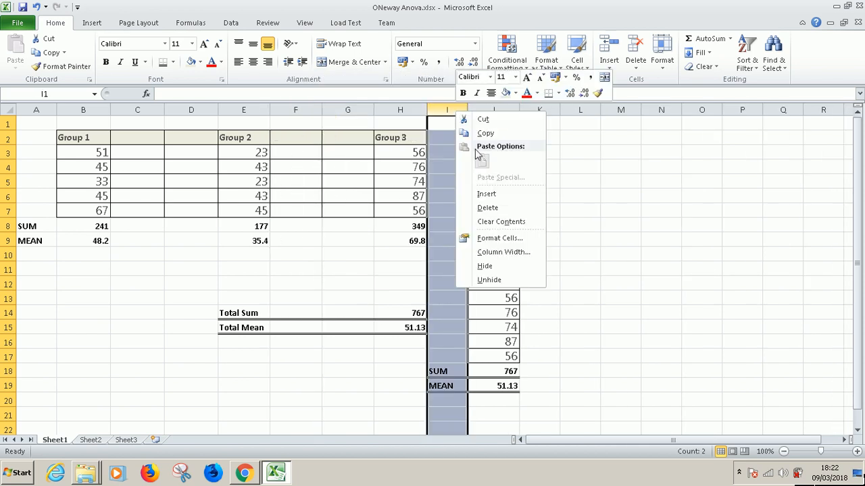
click(495, 194)
right_click(461, 119)
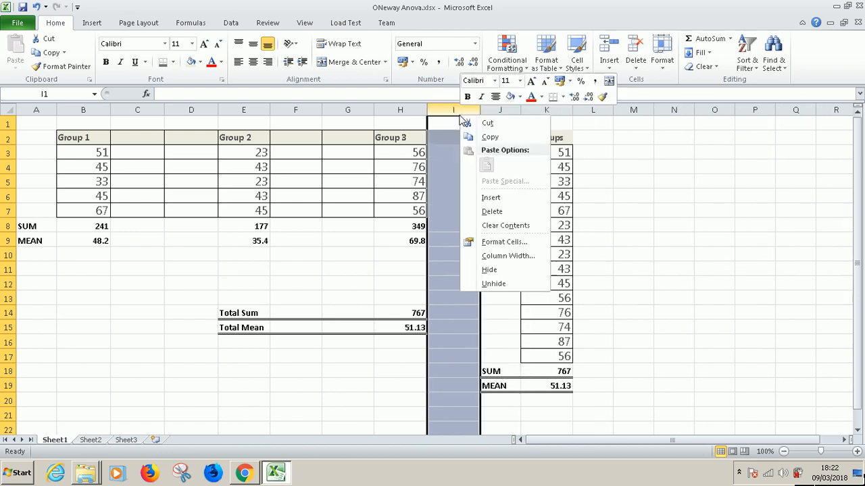
click(492, 198)
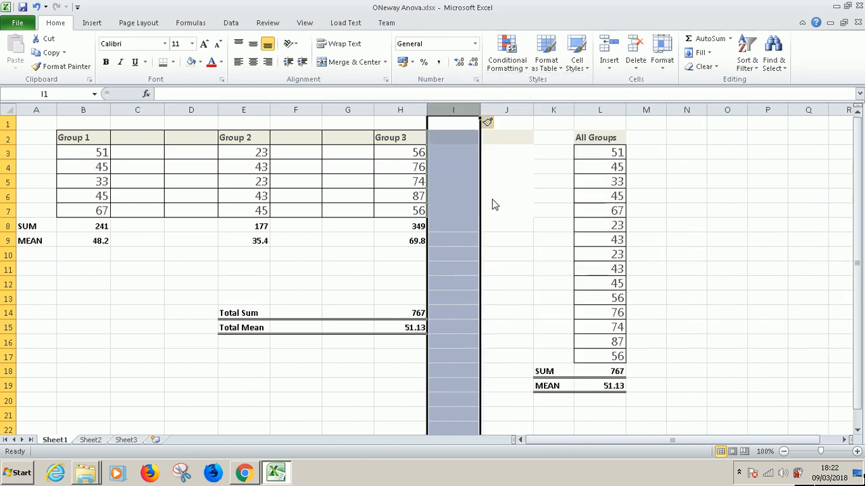
click(382, 374)
Step: Enter the headings D in C2 and D^2 in D2, beside the Group 1 heading
click(146, 135)
text(D)
key(Tab)
text(d)
key(BackSpace)
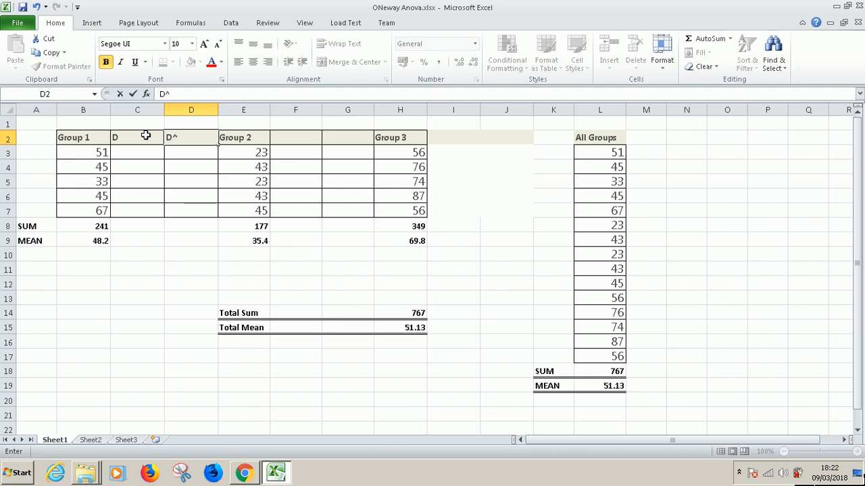
Step: Copy the D and D^2 headings from C2:D2 into F2:G2, beside the Group 2 heading
drag(139, 139, 165, 138)
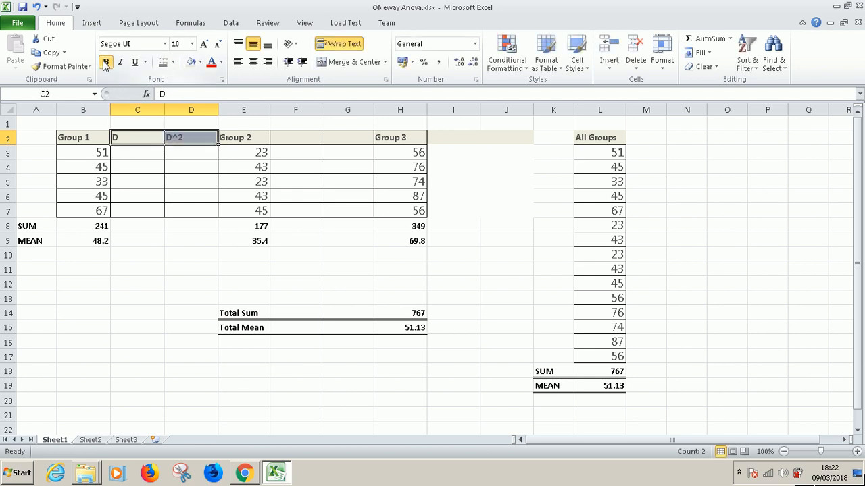
click(52, 53)
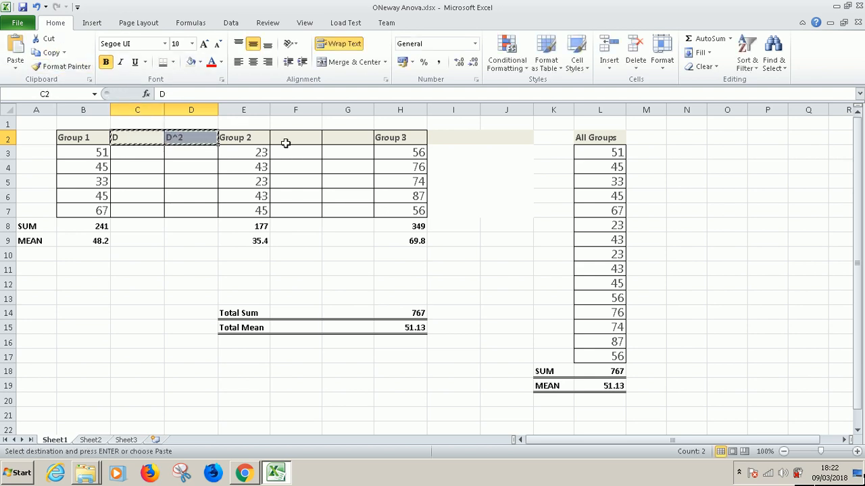
click(313, 143)
drag(312, 142, 348, 139)
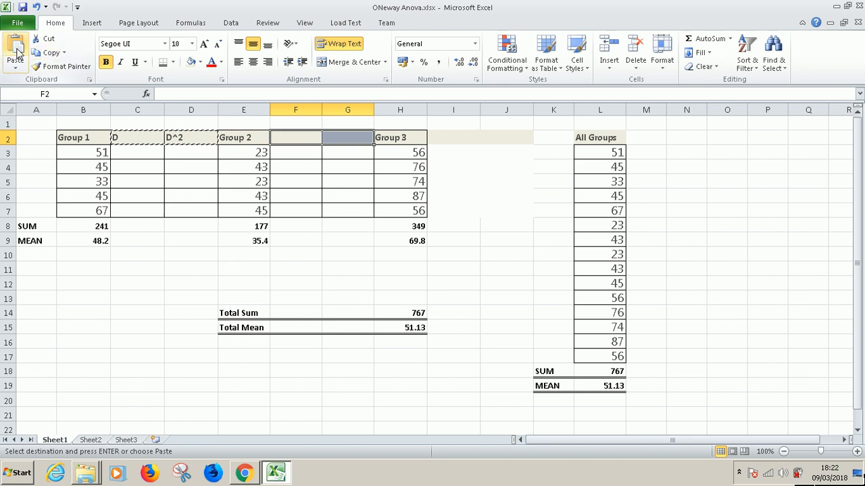
click(16, 48)
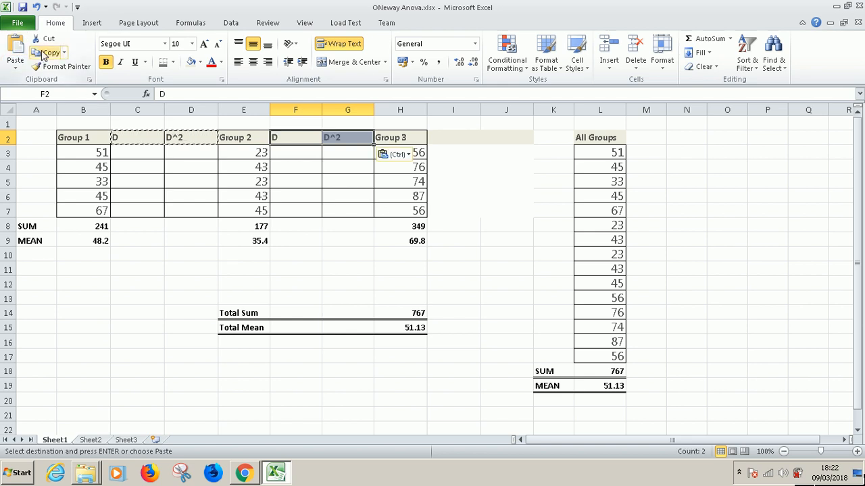
Step: Copy the D and D^2 headings from F2:G2 into I2:J2, beside the Group 3 heading
click(39, 52)
click(449, 135)
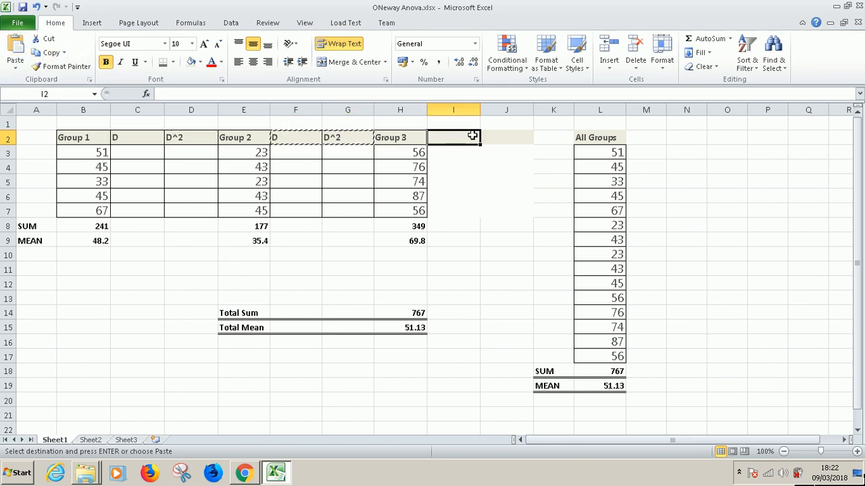
drag(494, 136, 463, 139)
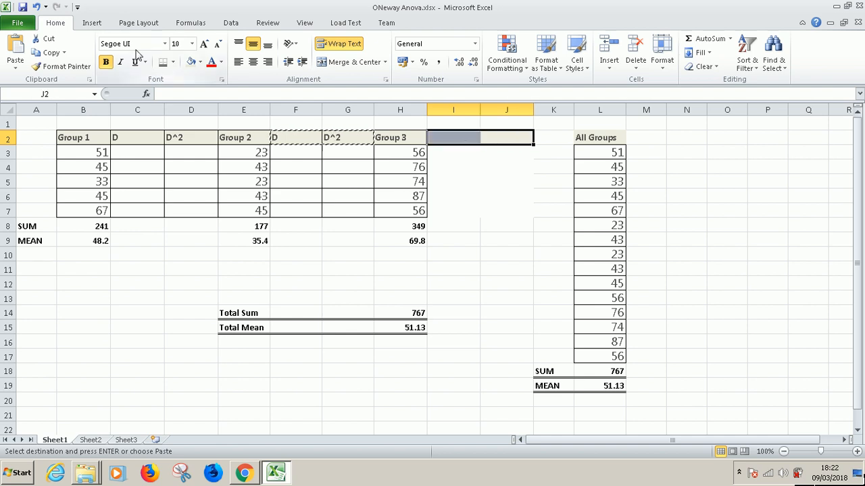
click(17, 48)
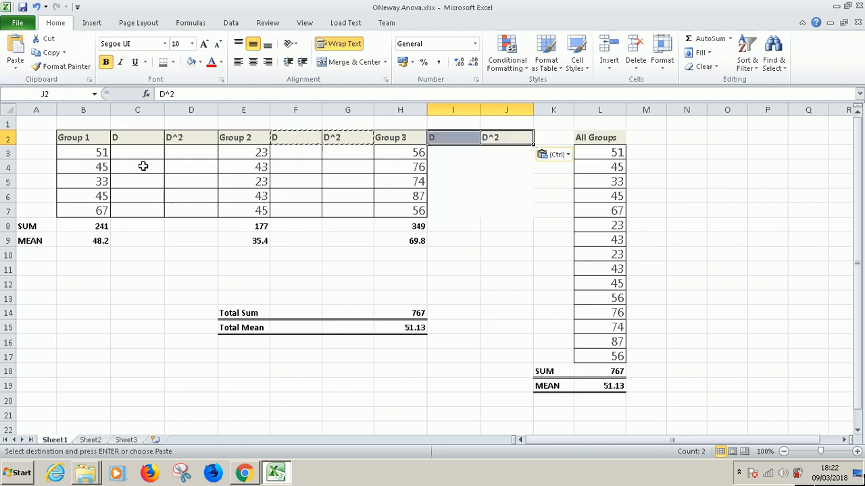
key(Escape)
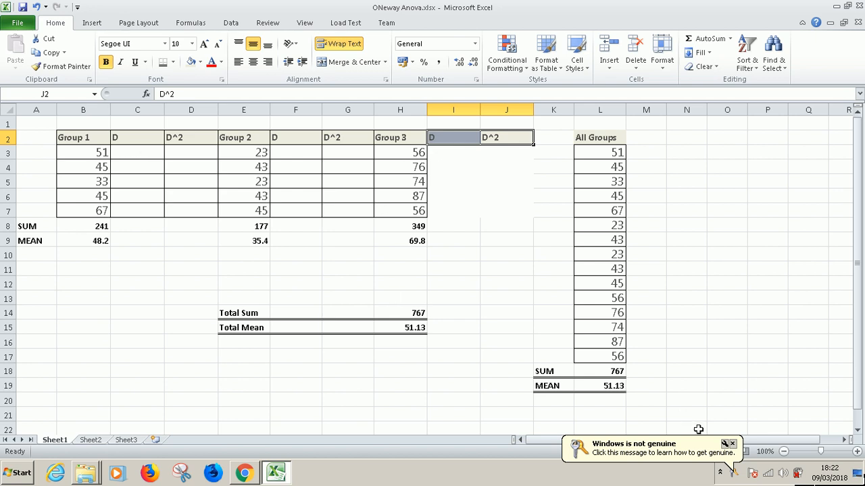
click(731, 443)
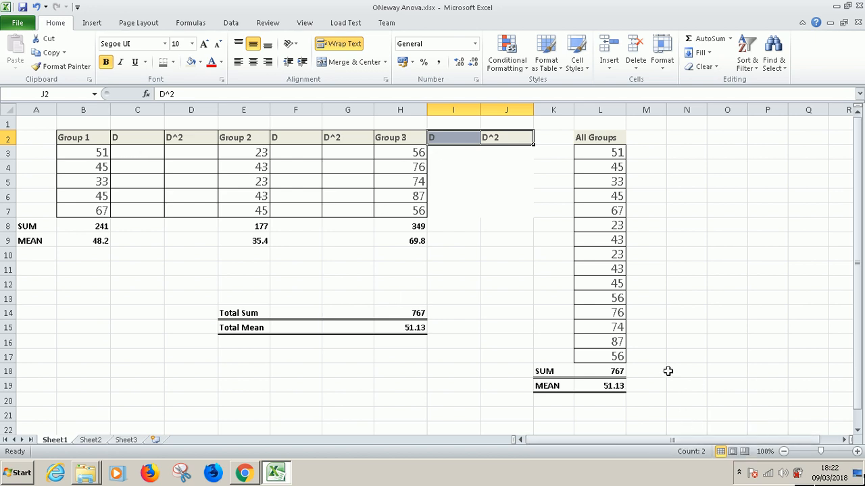
Step: Enter the formula =B3-B9 in C3 to calculate the first Group 1 value's deviation from the group mean
click(151, 150)
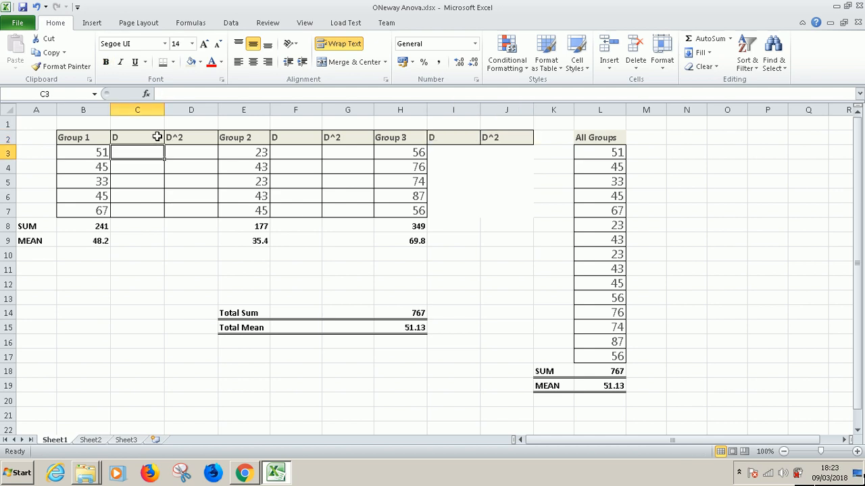
text(=)
click(96, 152)
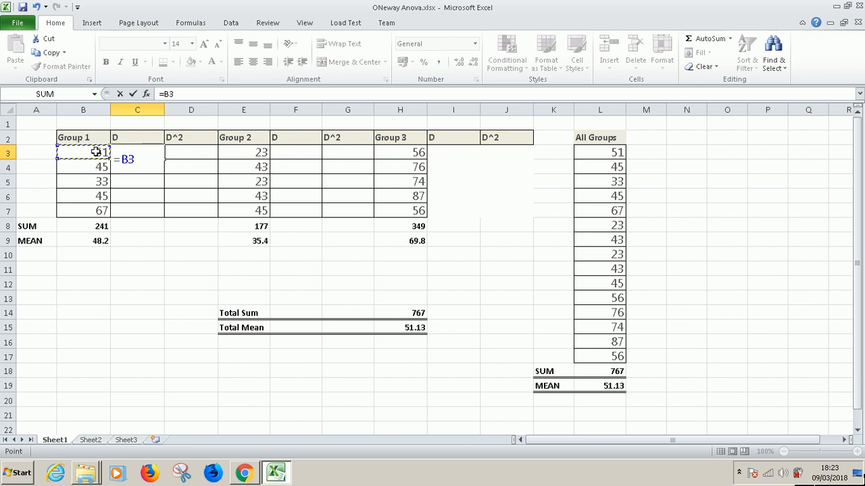
text(-)
click(99, 242)
key(Return)
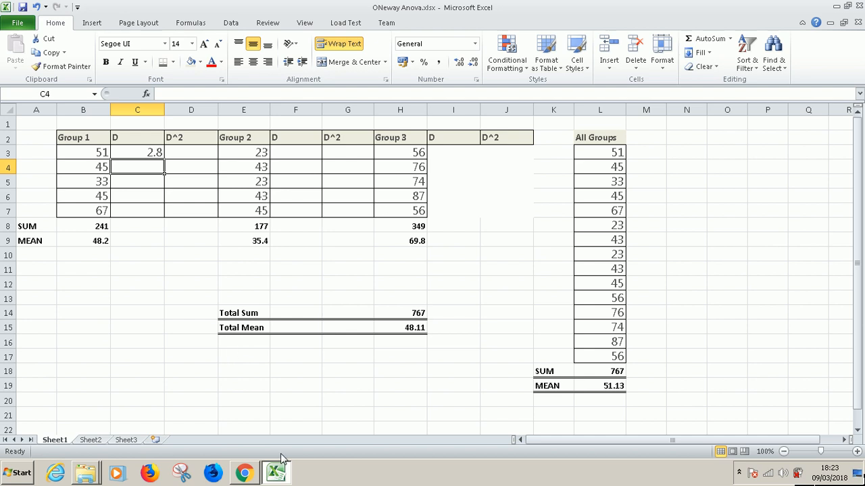
Step: Switch to Chrome to examine the blog article's example of the expanded ANOVA sheet, and return to Excel
click(254, 476)
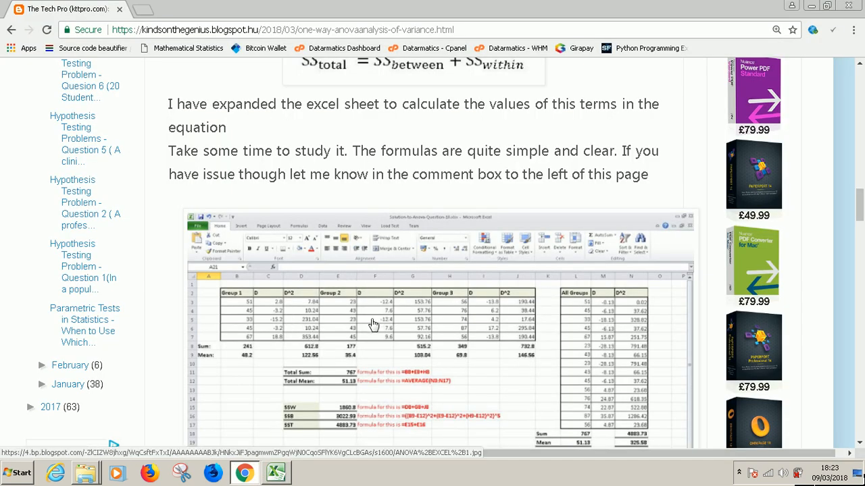
scroll(477, 311, down, 2)
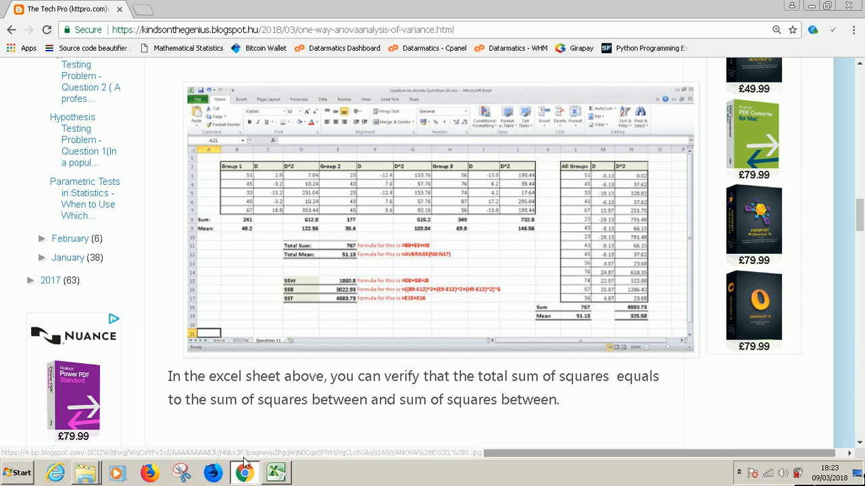
click(276, 475)
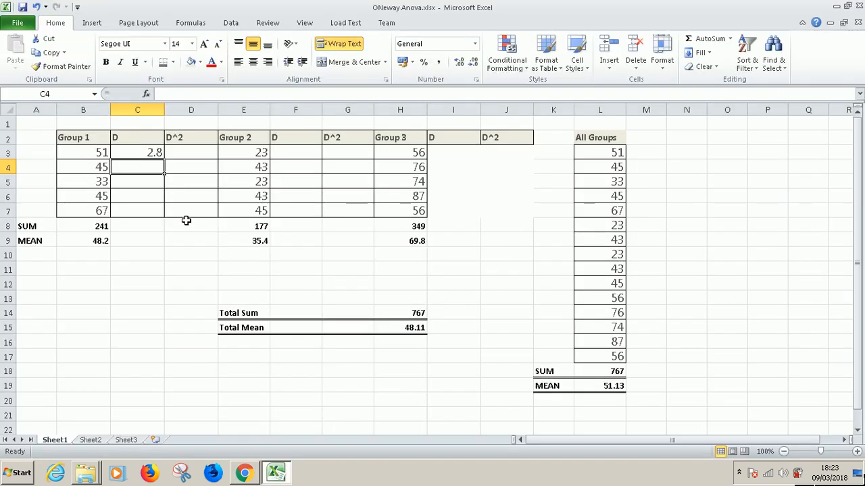
Step: Try to fill the Group 1 deviation formula from C3 down through C7, and undo the fill
click(160, 157)
drag(163, 159, 166, 215)
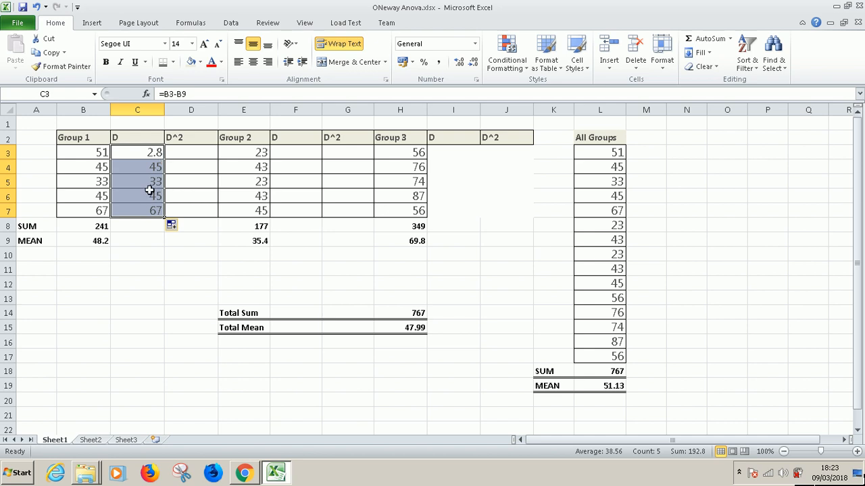
click(154, 264)
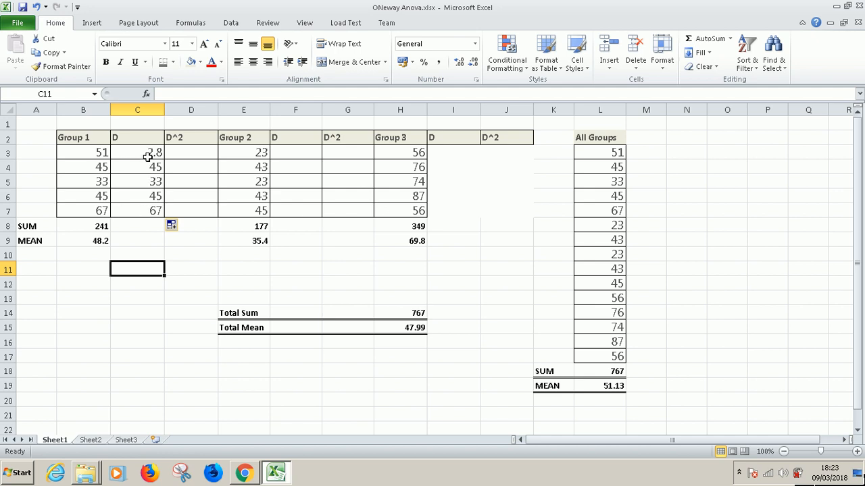
click(36, 7)
click(36, 7)
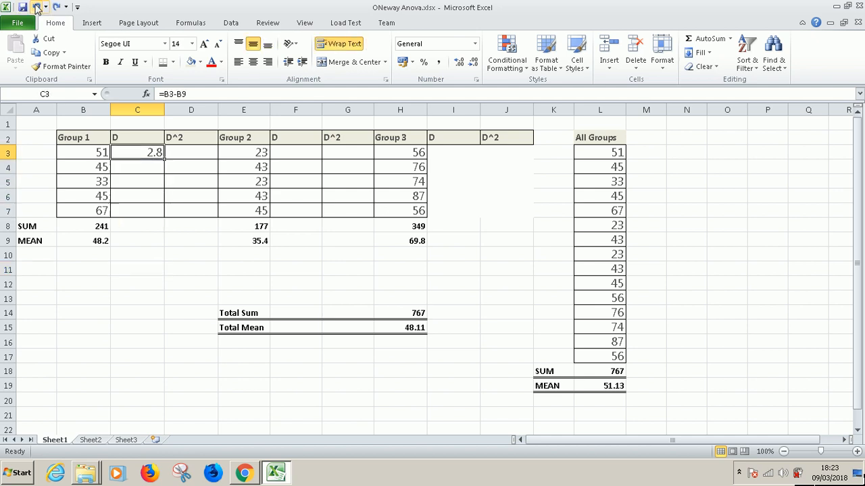
Step: Fill the unanchored C3 formula down to C7 again to inspect its cell references, and clear C4:C7
double_click(145, 154)
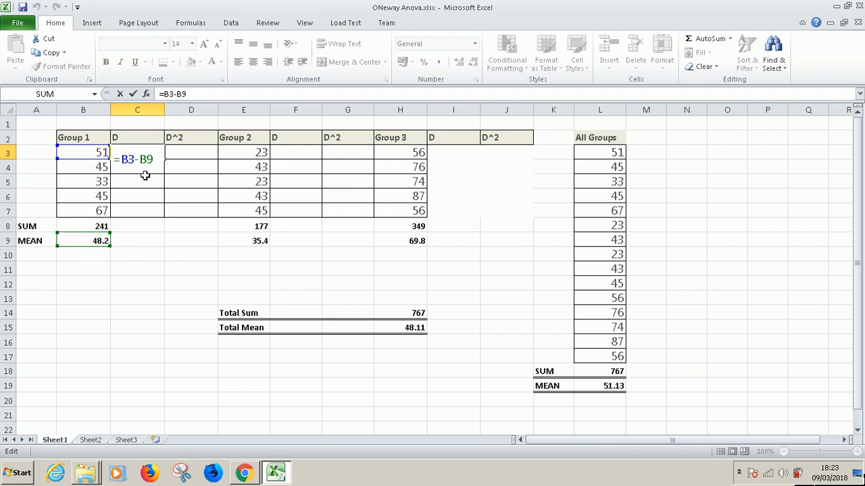
key(ctrl+Return)
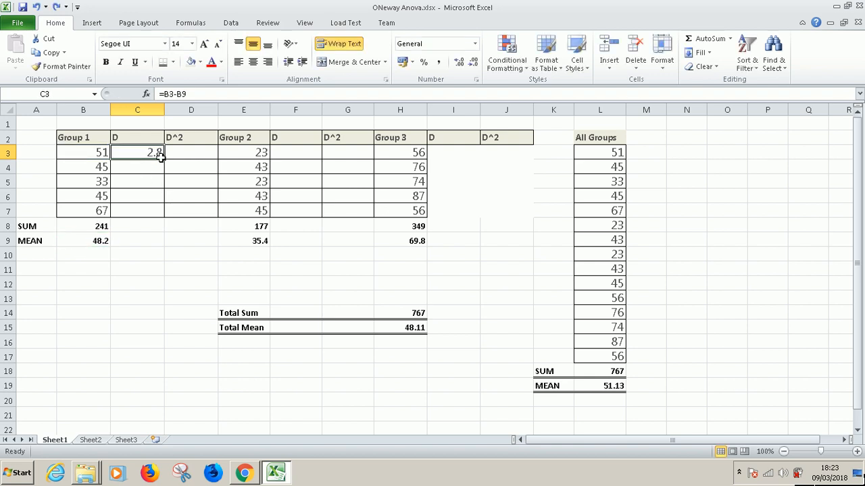
drag(163, 160, 166, 214)
click(147, 211)
double_click(147, 211)
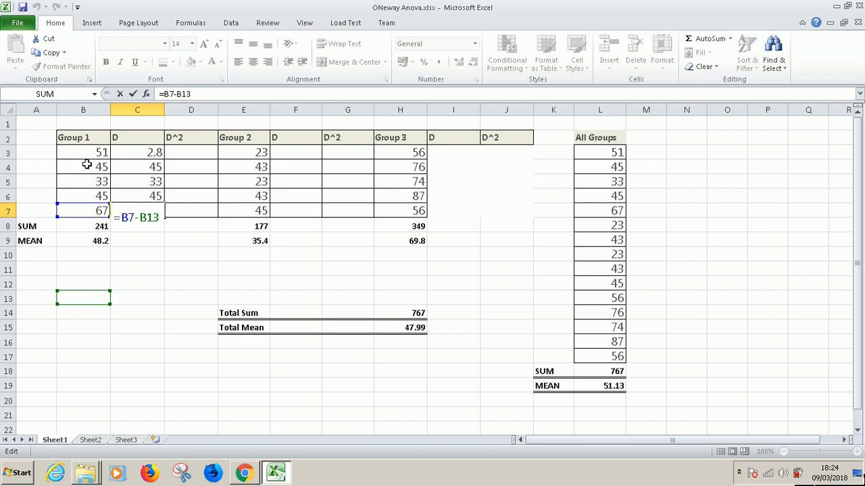
key(ctrl+Return)
drag(158, 173, 154, 207)
key(Delete)
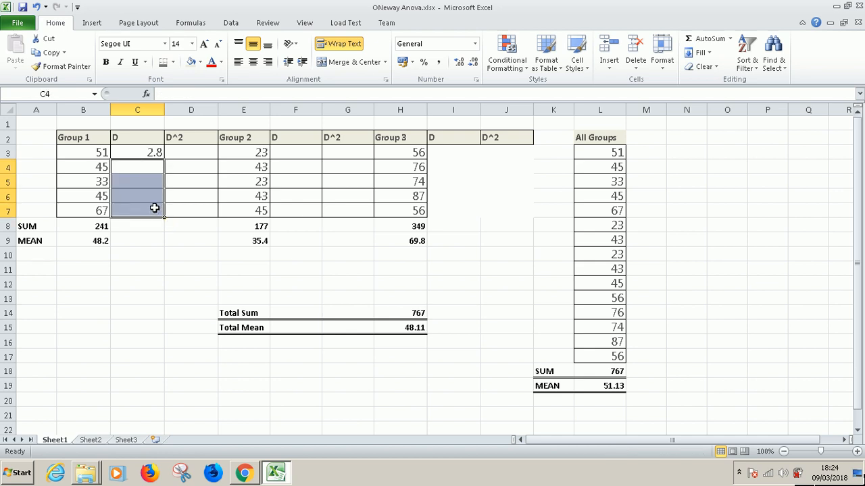
Step: Change the C3 formula to =B3-$B$9 and fill it down through C7
double_click(153, 152)
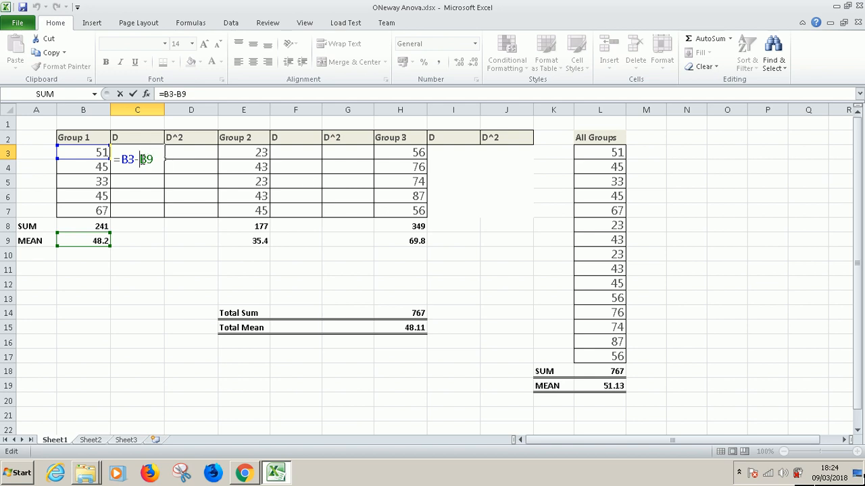
text($)
click(153, 159)
text($)
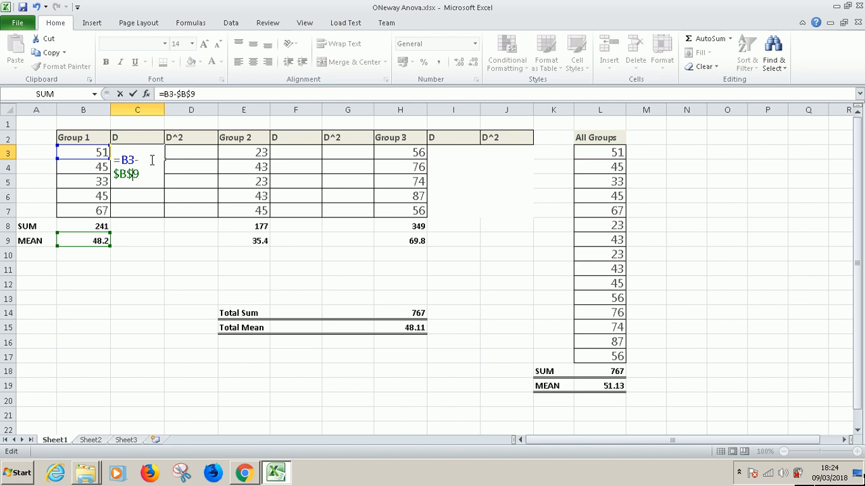
key(Return)
click(157, 161)
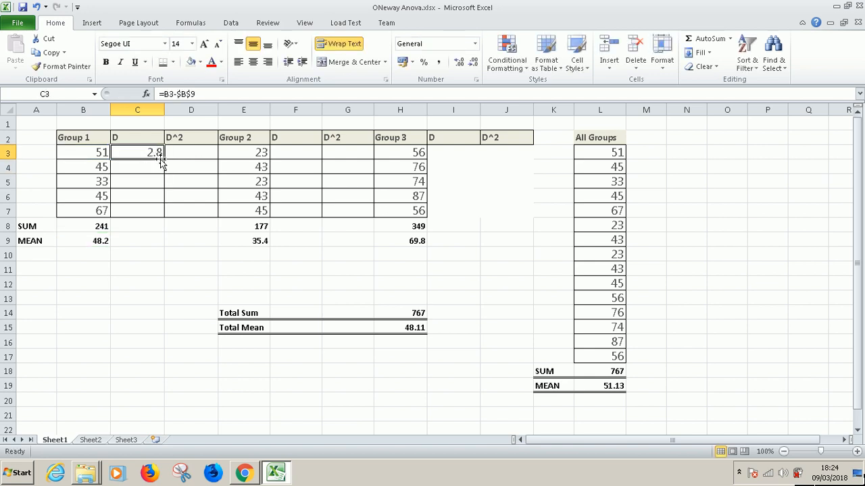
drag(164, 160, 166, 217)
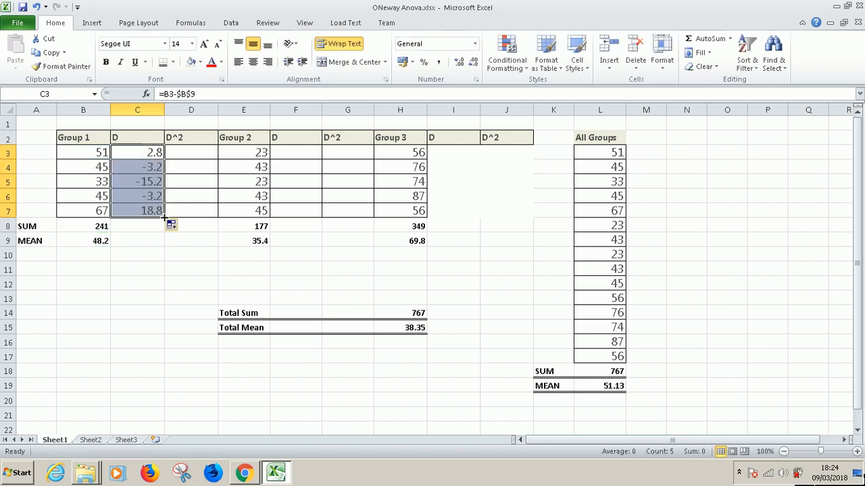
Step: Enter the squared deviation formula =C3^2 in D3 and fill it down through D7
click(177, 171)
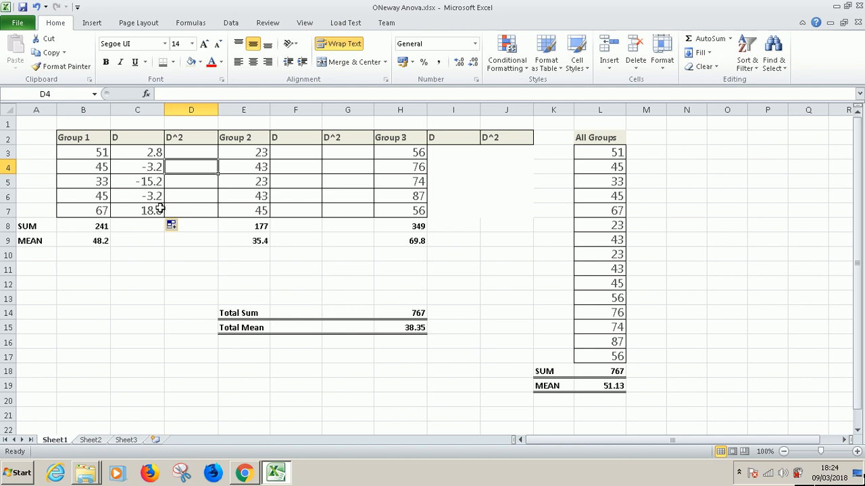
click(185, 152)
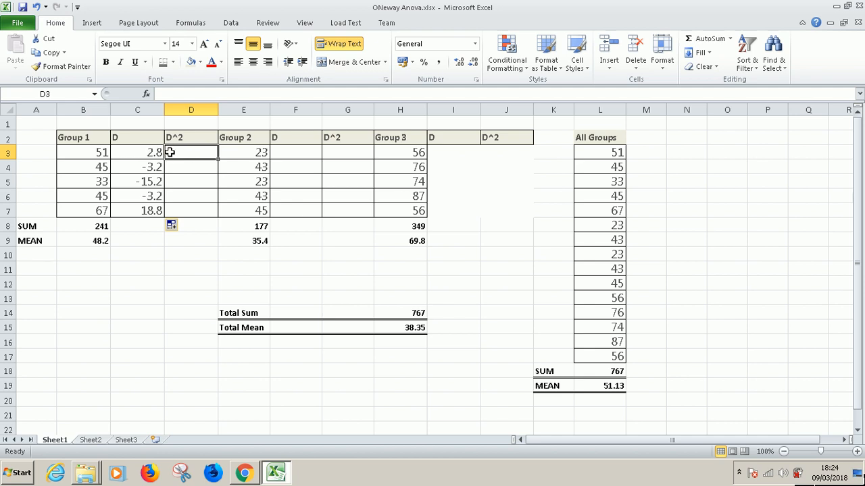
text(=)
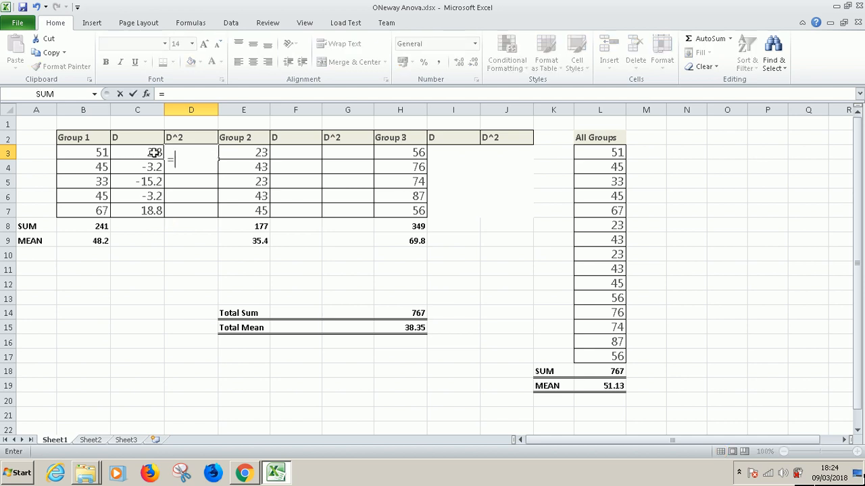
click(142, 153)
text(^2)
key(Return)
click(207, 156)
drag(218, 160, 217, 215)
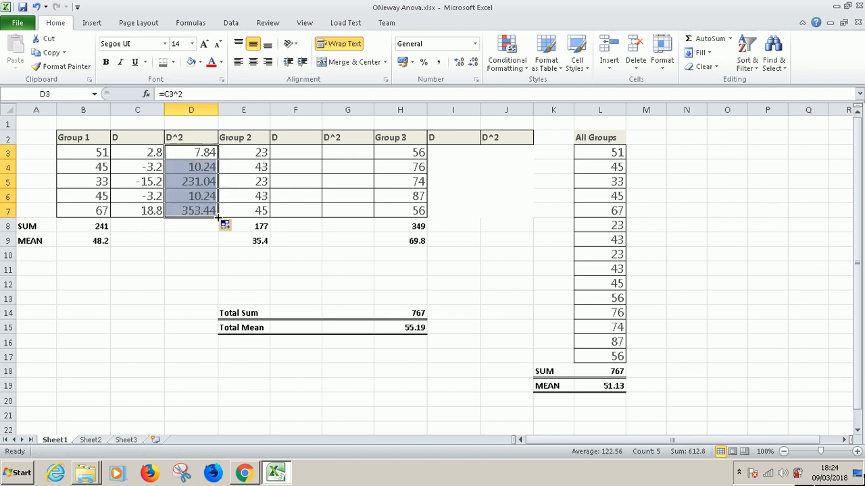
Step: Try to enter the Group 2 deviation formula =E3-$D9$ in F3
click(307, 153)
text(=)
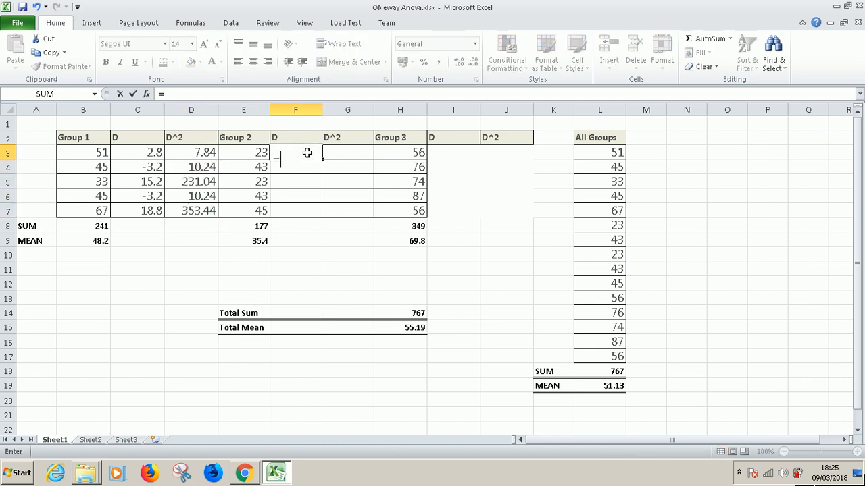
click(260, 152)
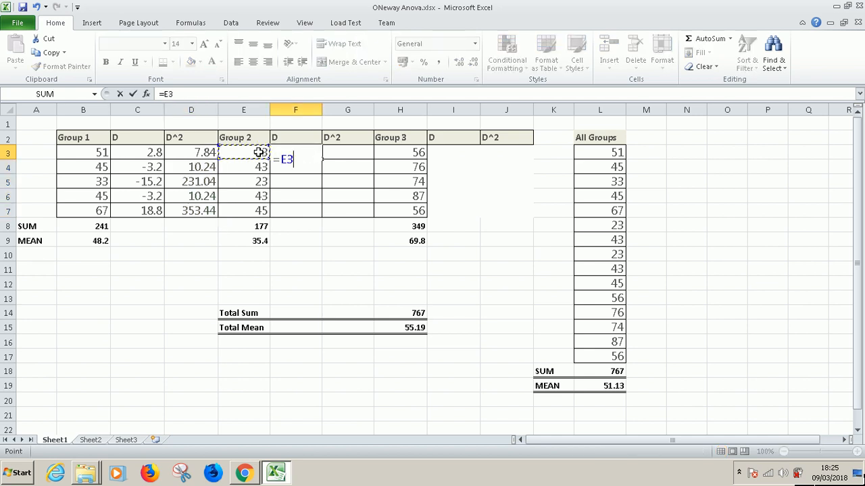
text(-)
click(261, 240)
key(Left)
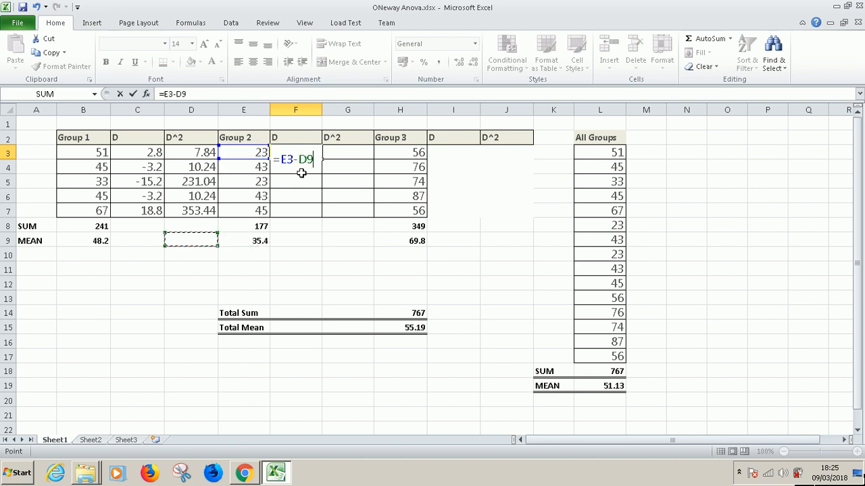
text($)
click(299, 160)
text($)
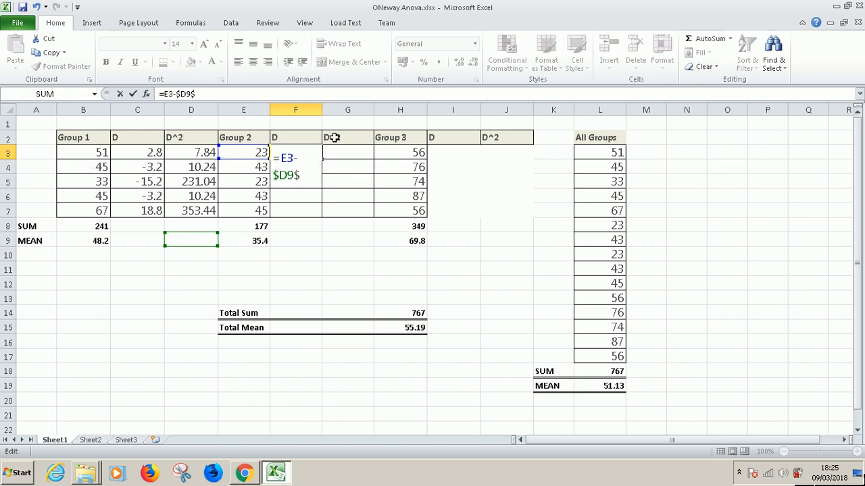
key(Return)
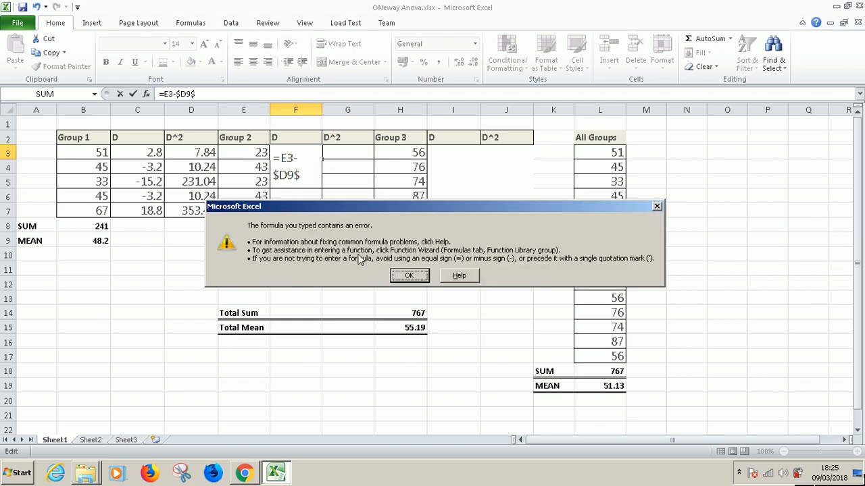
Step: Correct the F3 formula to =E3-$D$9 and fill it down through F7
click(407, 275)
key(BackSpace)
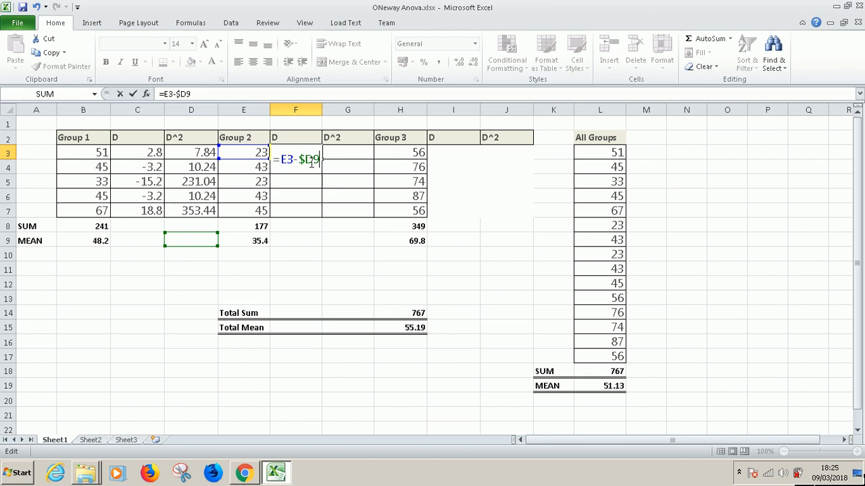
click(312, 161)
text($)
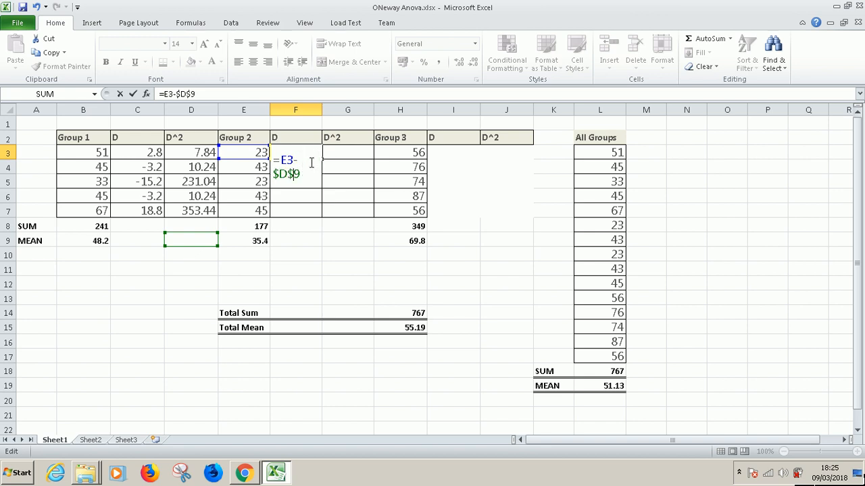
key(ctrl+Return)
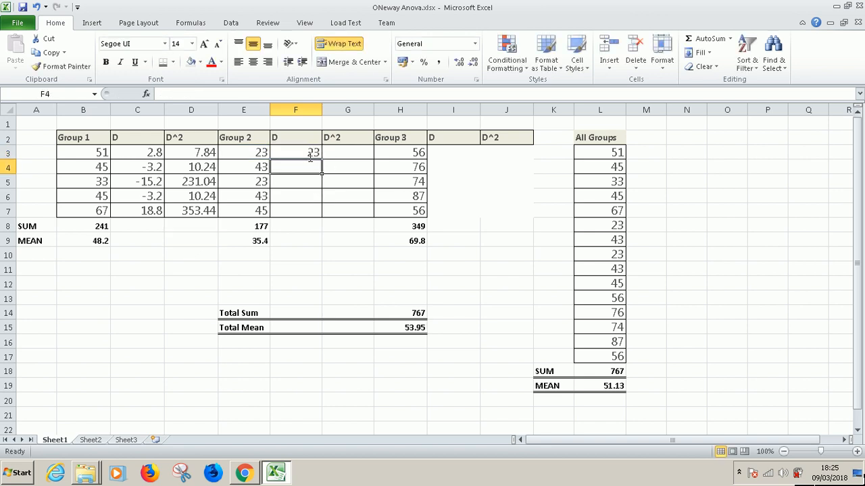
drag(322, 160, 319, 214)
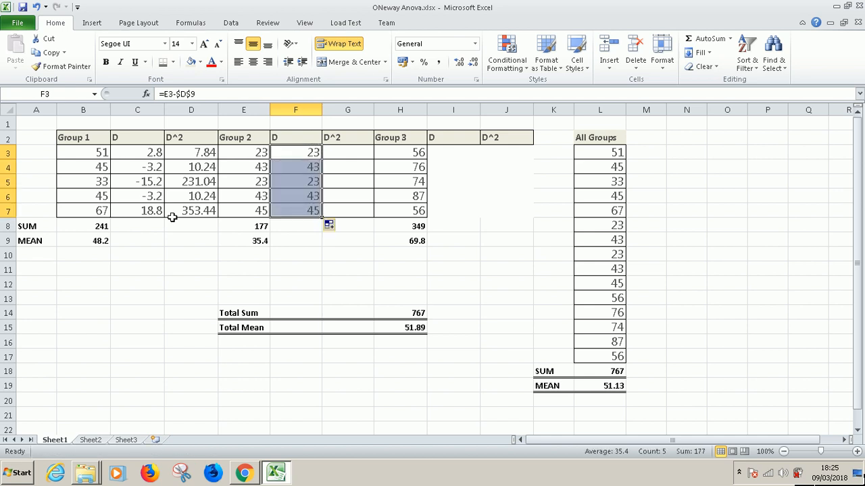
Step: Enter the Group 2 squared deviation formula =F3^2 in G3 and fill it down through G7
click(346, 151)
text(=)
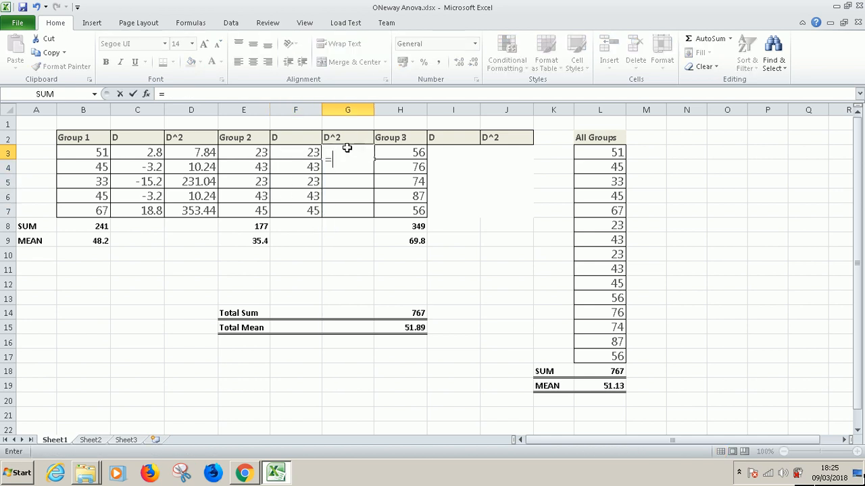
click(300, 153)
text(^)
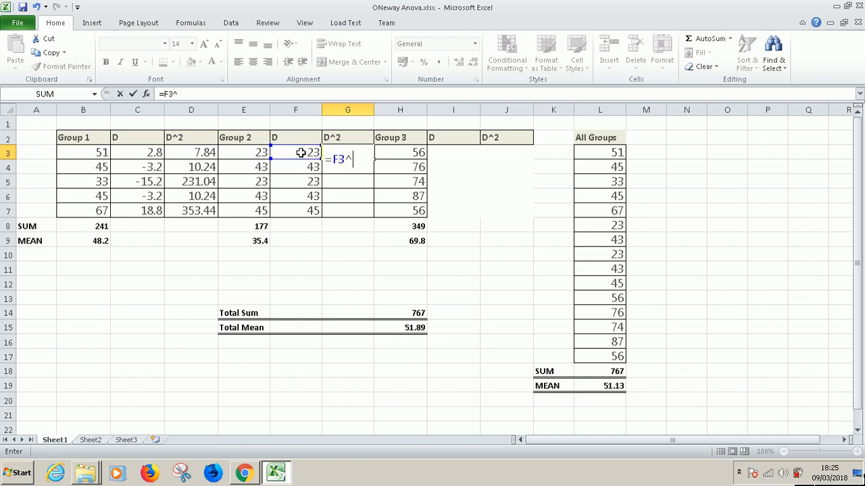
text(2)
key(Return)
click(365, 150)
drag(372, 158, 374, 214)
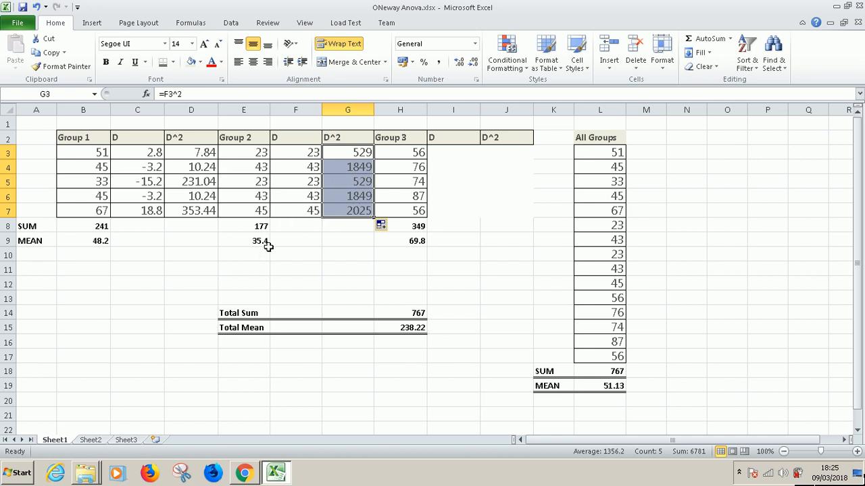
Step: Correct the Group 2 deviation formula in F3 to =E3-$E$9 and fill it down through F7
click(356, 152)
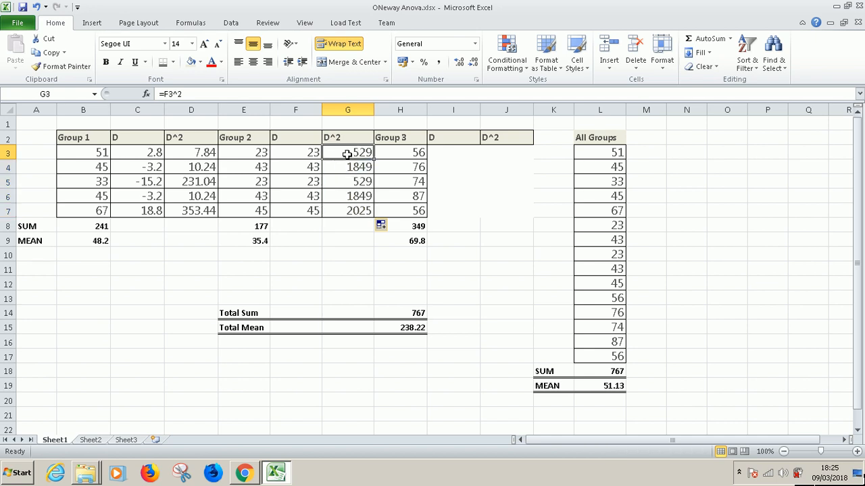
click(301, 152)
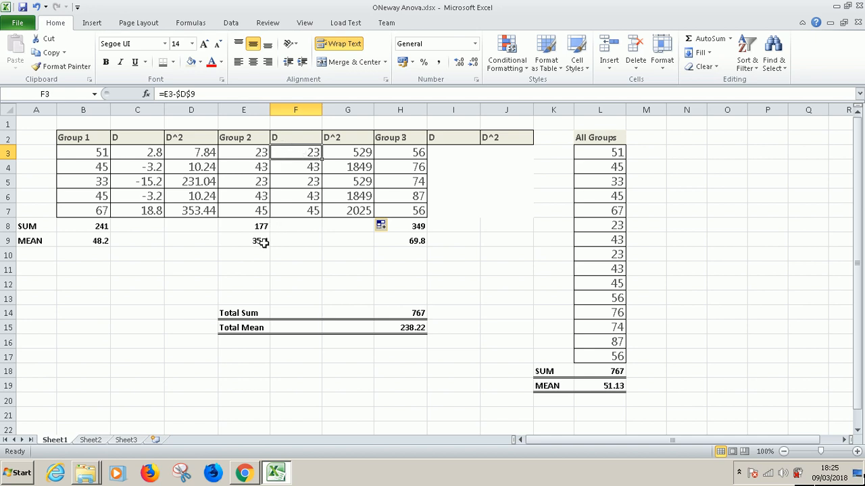
click(258, 153)
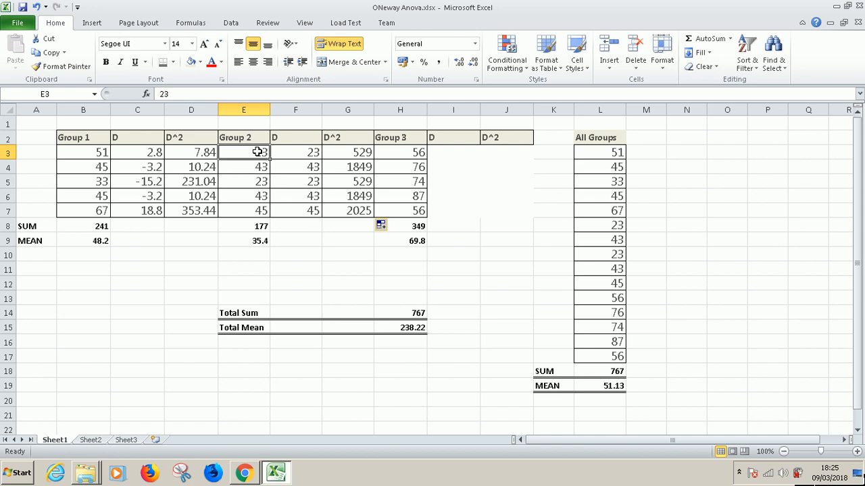
click(300, 152)
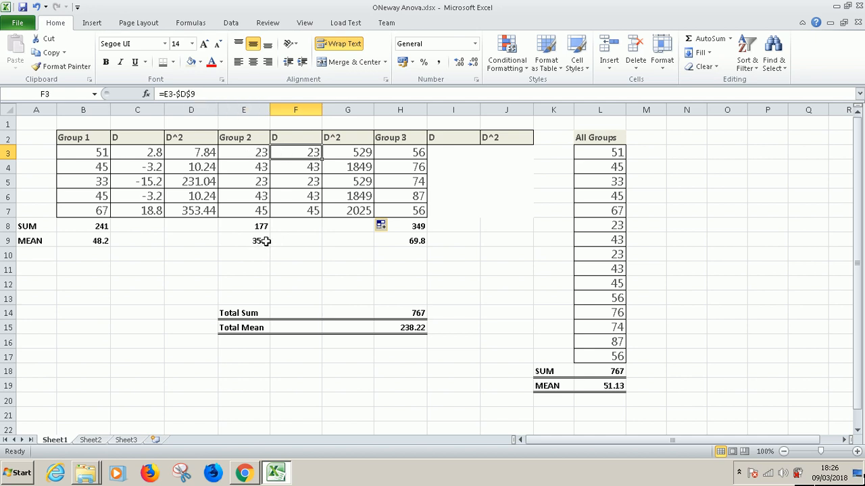
click(311, 182)
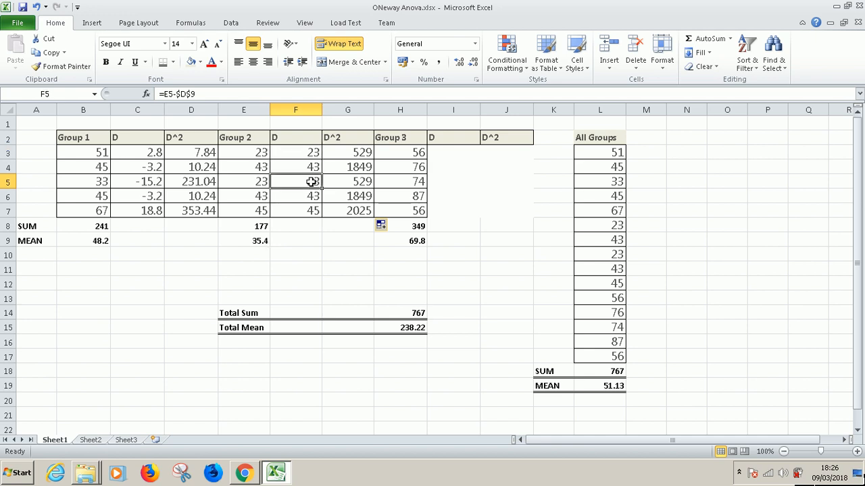
click(303, 154)
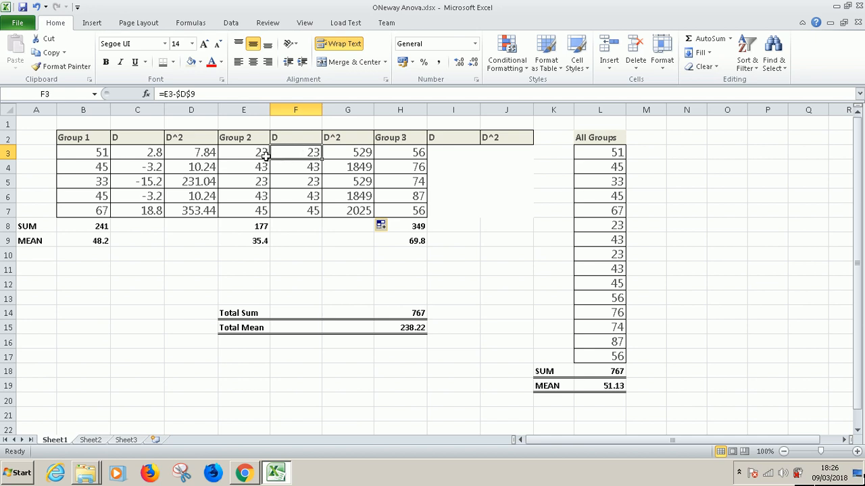
double_click(306, 154)
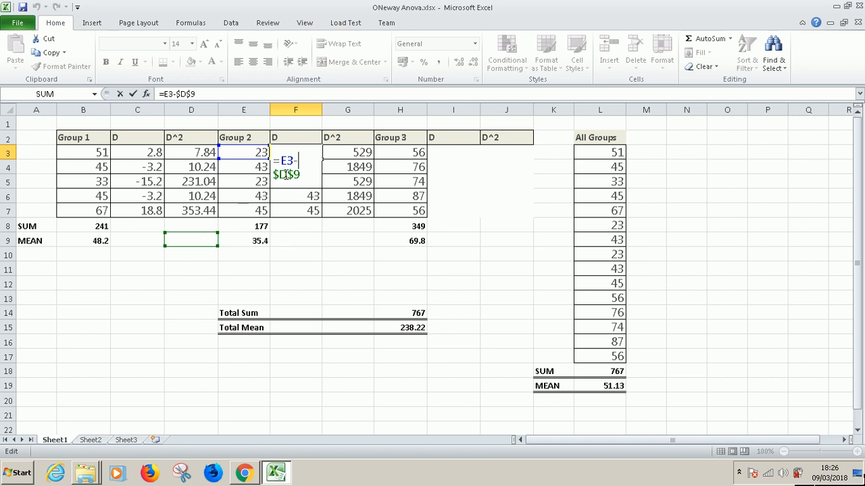
key(BackSpace)
text(E)
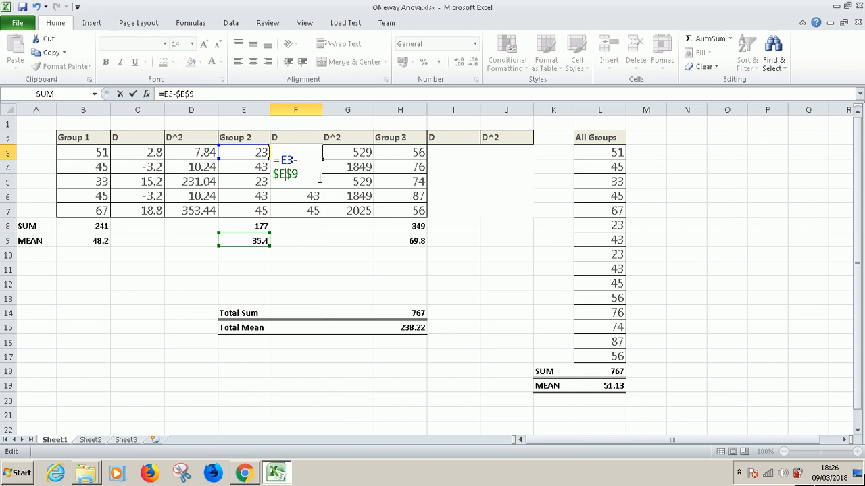
key(Return)
click(310, 156)
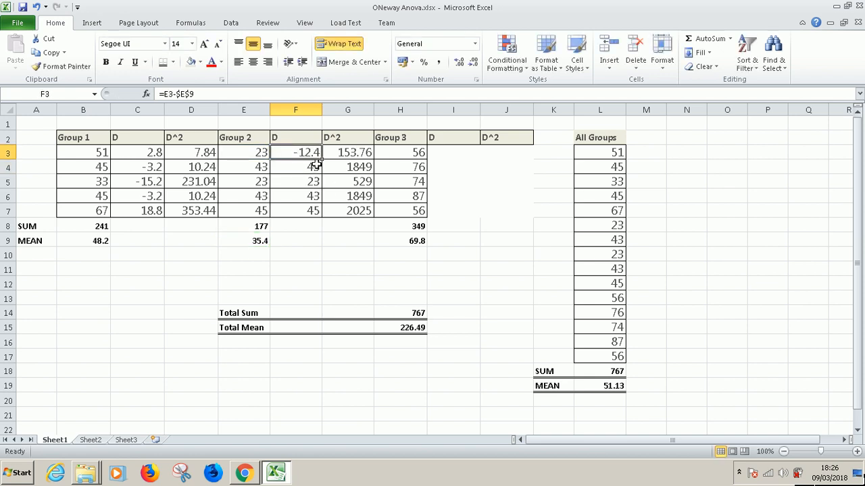
drag(321, 158, 318, 212)
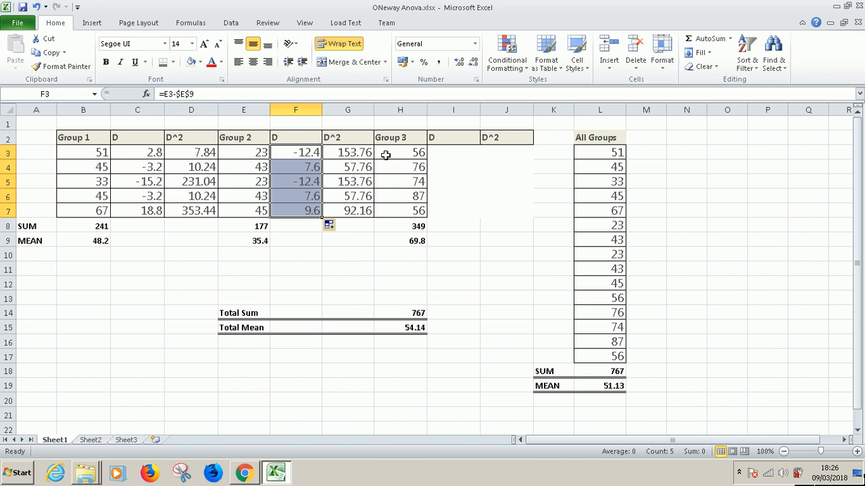
Step: Enter the Group 3 deviation formula =H3-$H$9 in I3 and fill it down through I7
click(448, 156)
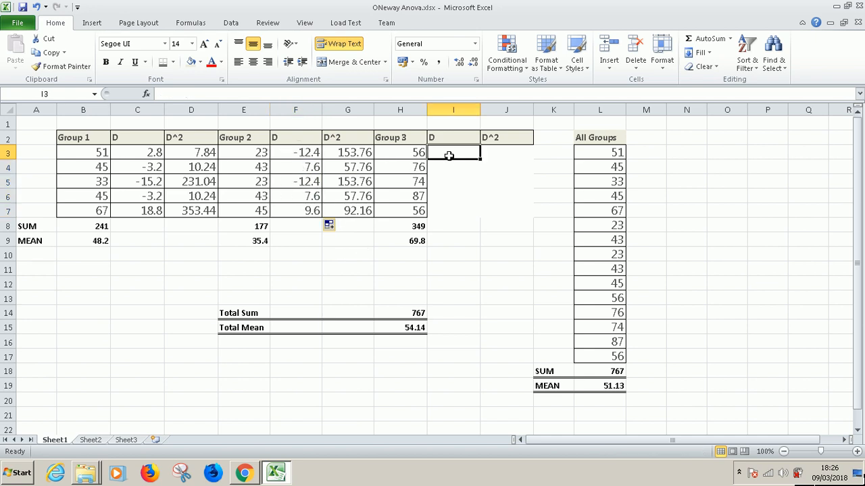
text(-)
key(BackSpace)
text(=)
click(405, 155)
text(-)
click(416, 240)
key(Left)
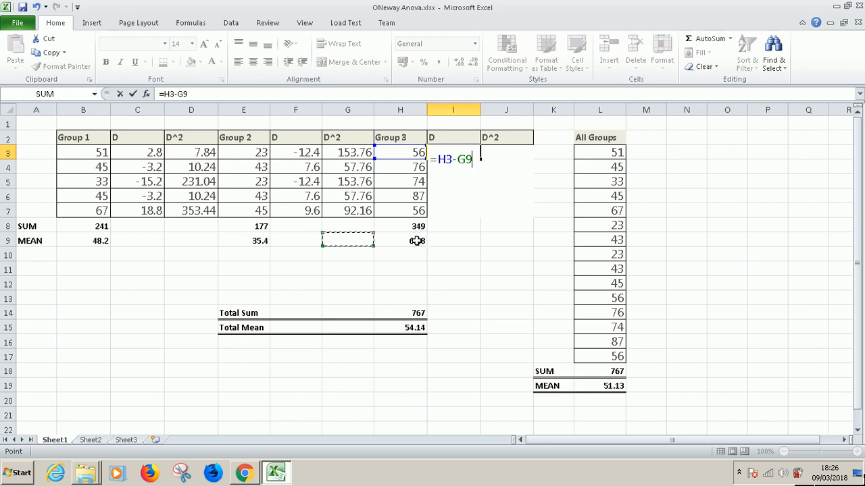
click(416, 240)
click(463, 160)
text($)
click(459, 160)
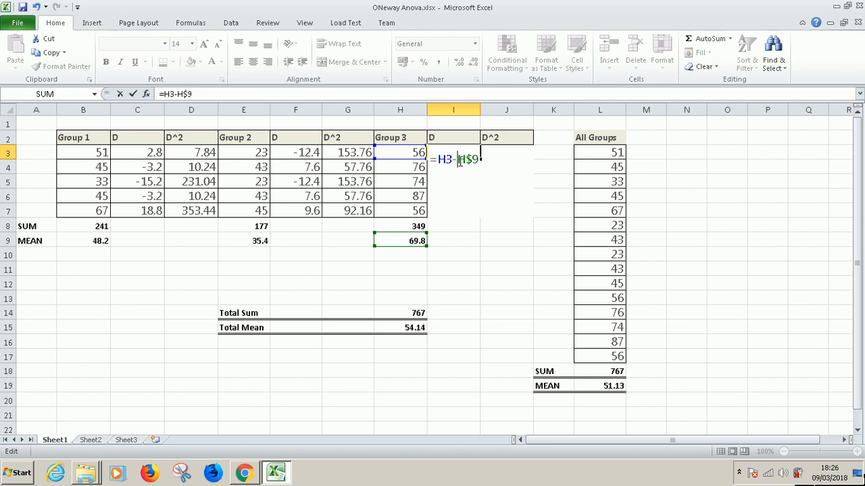
text($)
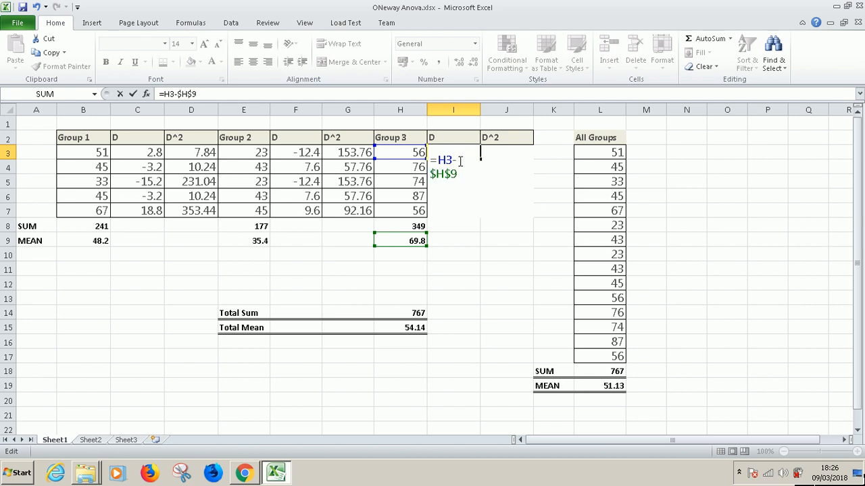
key(Return)
click(469, 150)
drag(477, 160, 479, 218)
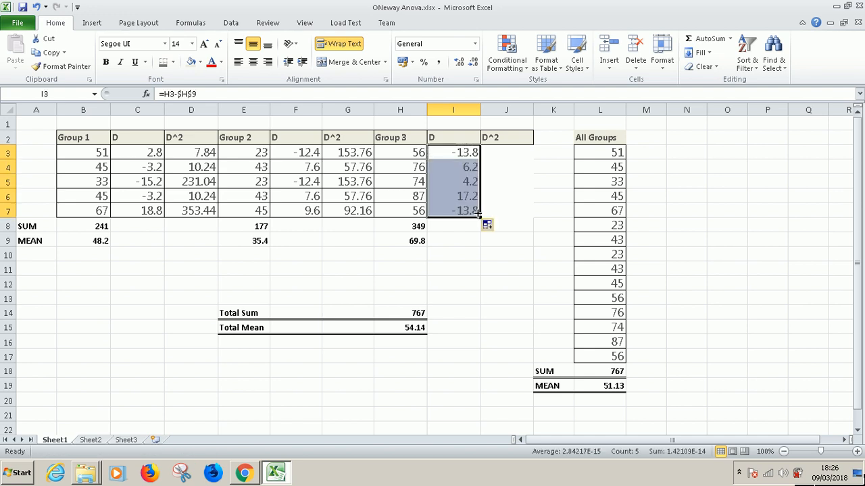
Step: Enter the Group 3 squared deviation formula =I3^2 in J3 and fill it down through J7
click(498, 153)
text(=)
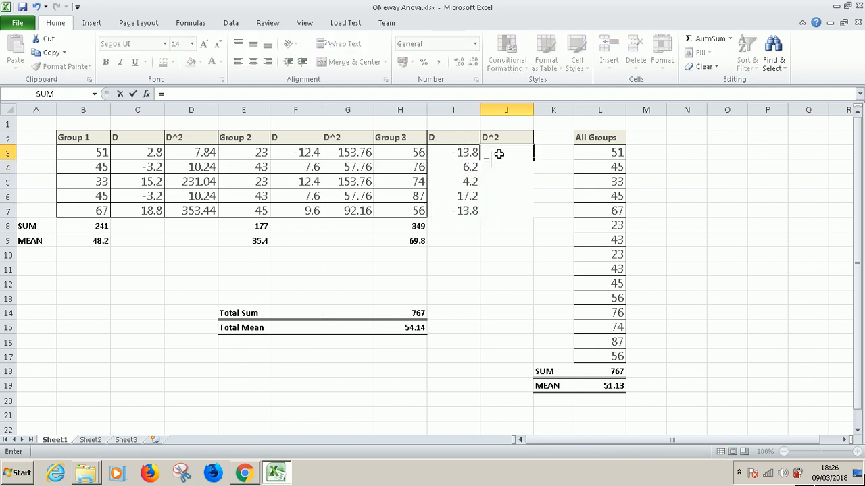
click(469, 150)
text(^2)
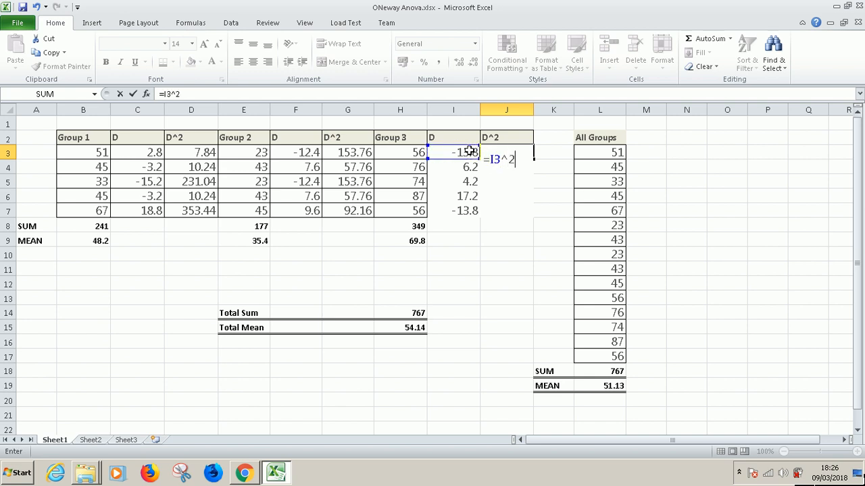
key(Return)
click(515, 156)
drag(532, 159, 534, 213)
click(486, 301)
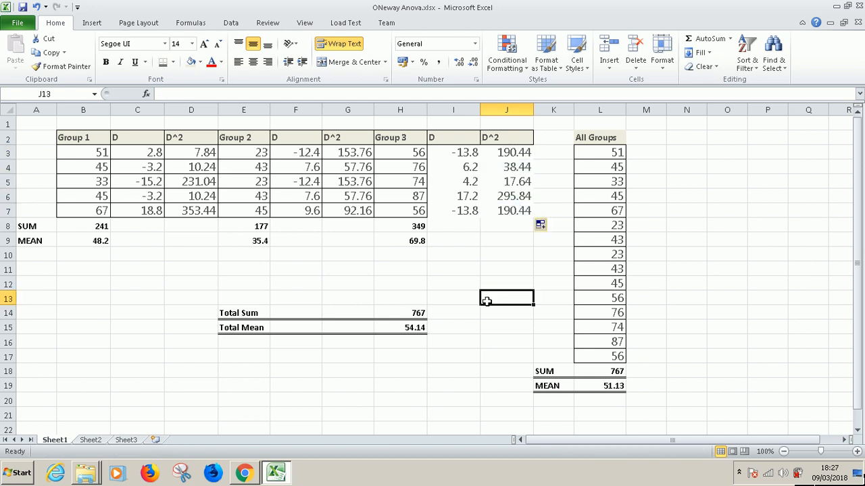
Step: Set the font size of rows 3 to 7 to 13 and narrow column B slightly
drag(8, 152, 16, 209)
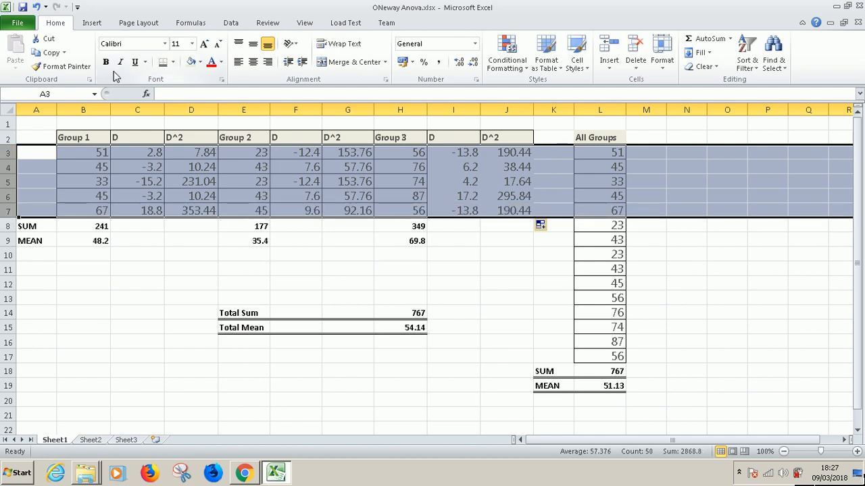
click(218, 44)
click(204, 44)
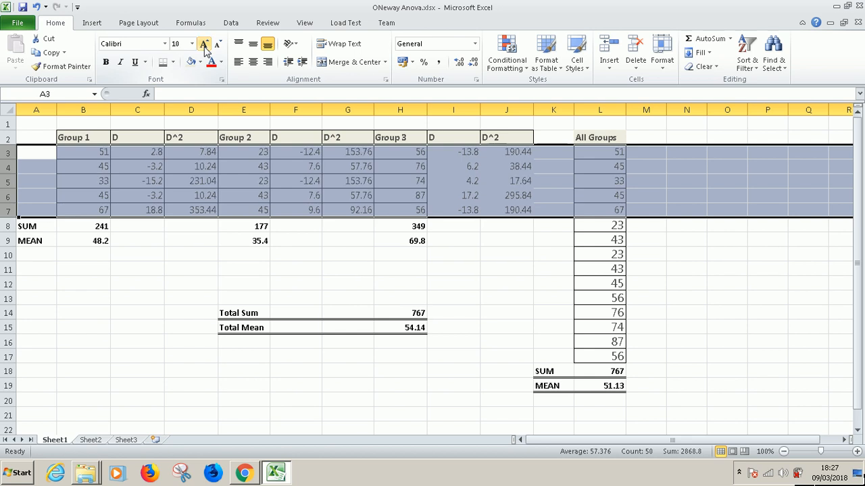
click(205, 45)
click(184, 45)
text(13)
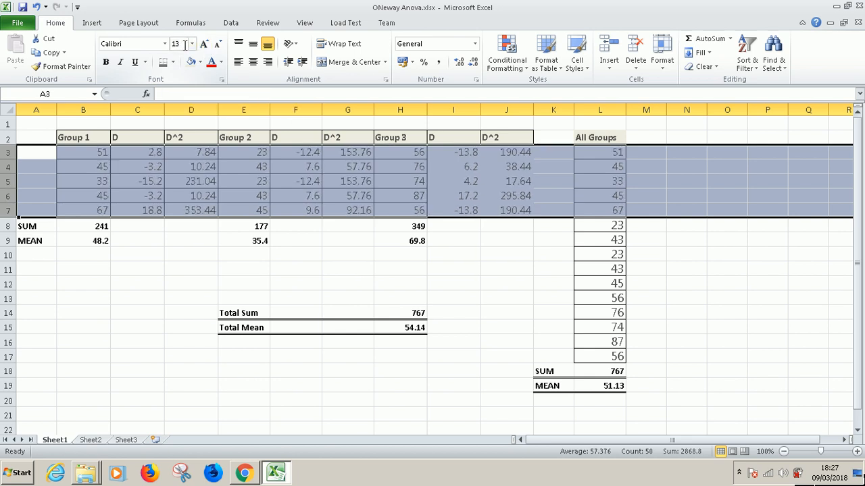
click(337, 293)
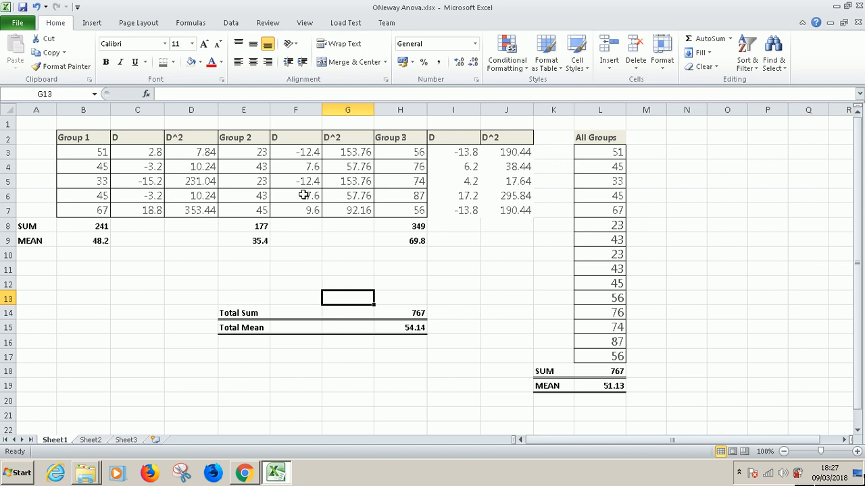
drag(110, 113, 105, 113)
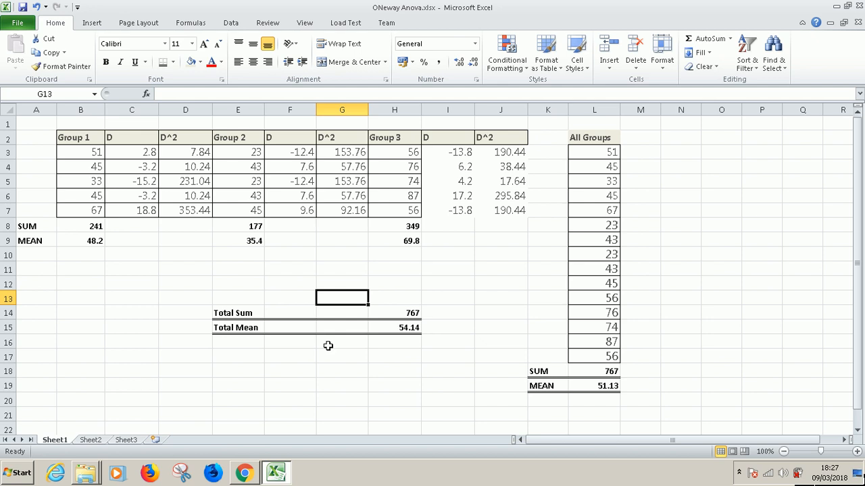
click(373, 372)
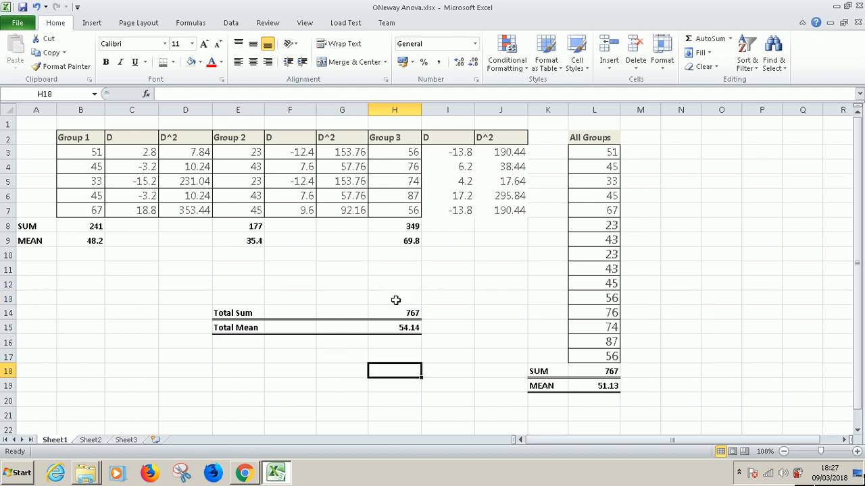
Step: Apply all borders and a thick box border to the group table in B2:J7
drag(76, 141, 431, 212)
drag(473, 210, 510, 210)
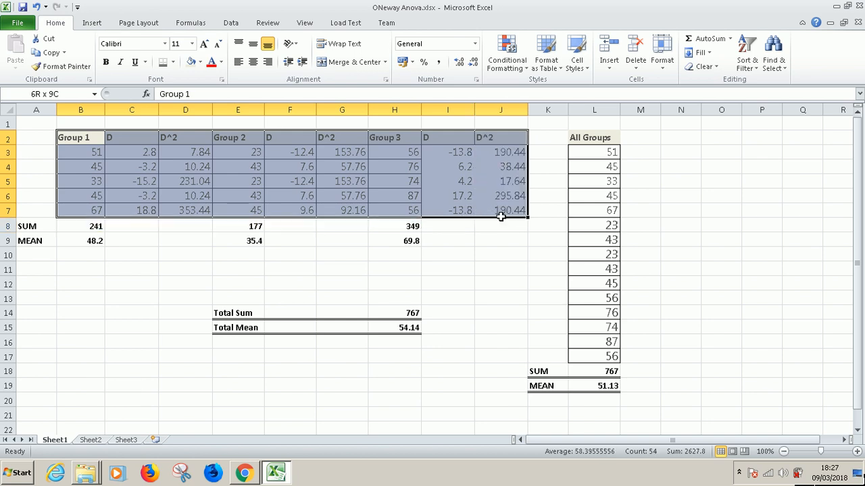
click(173, 61)
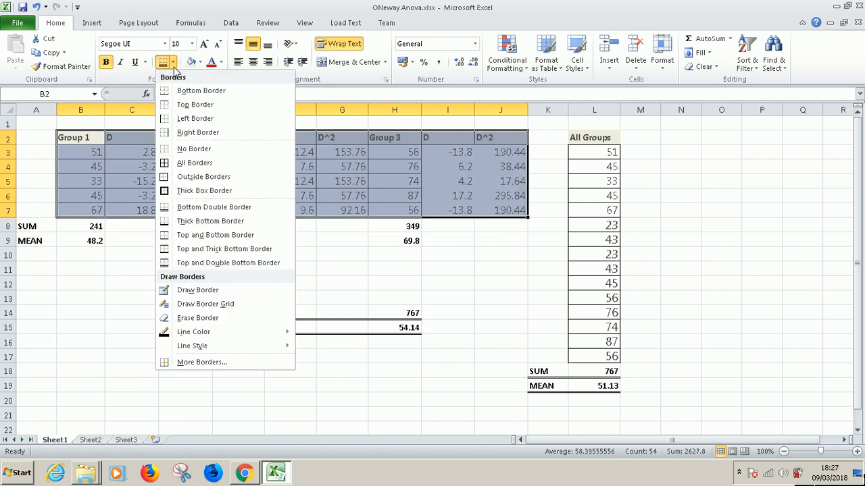
click(192, 164)
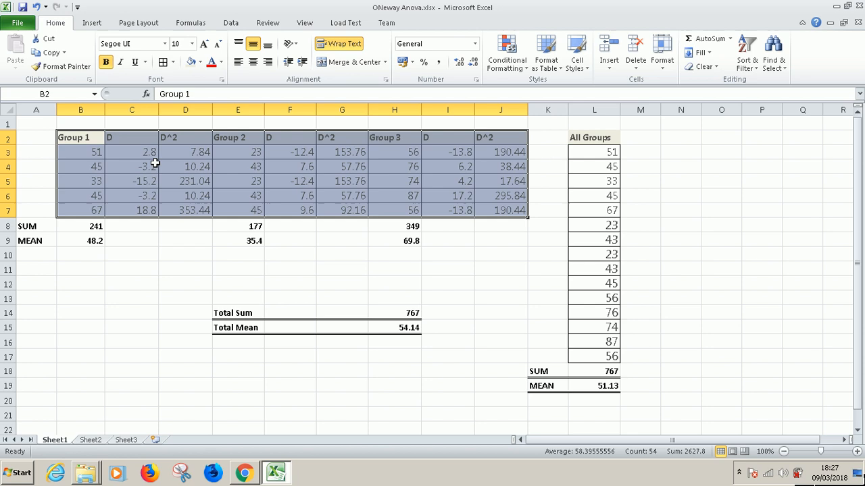
click(173, 62)
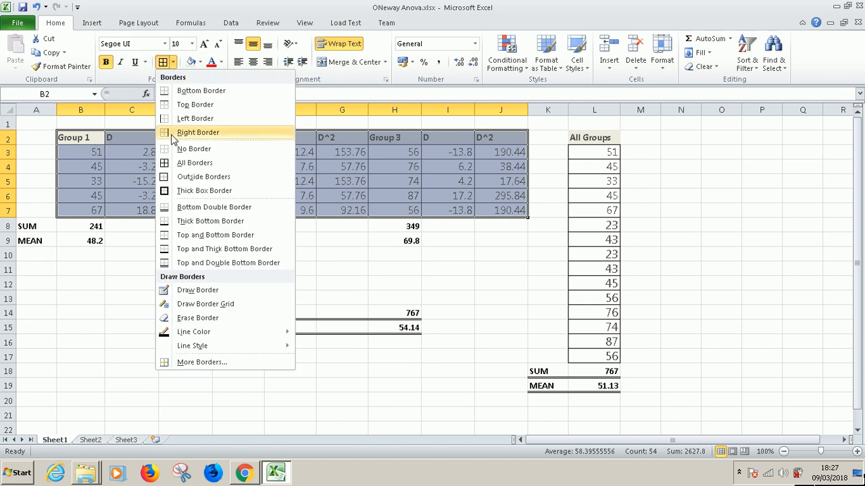
click(193, 191)
click(227, 251)
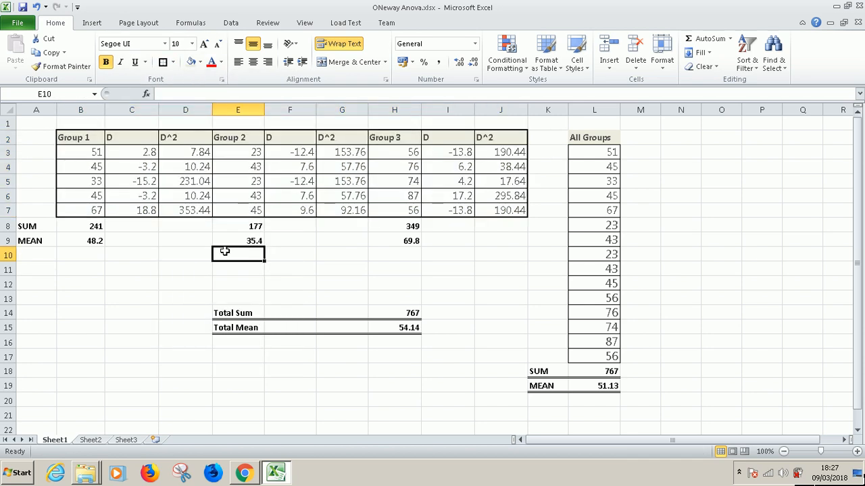
Step: Apply a bottom double border to the header row B2:J2
drag(87, 139, 483, 140)
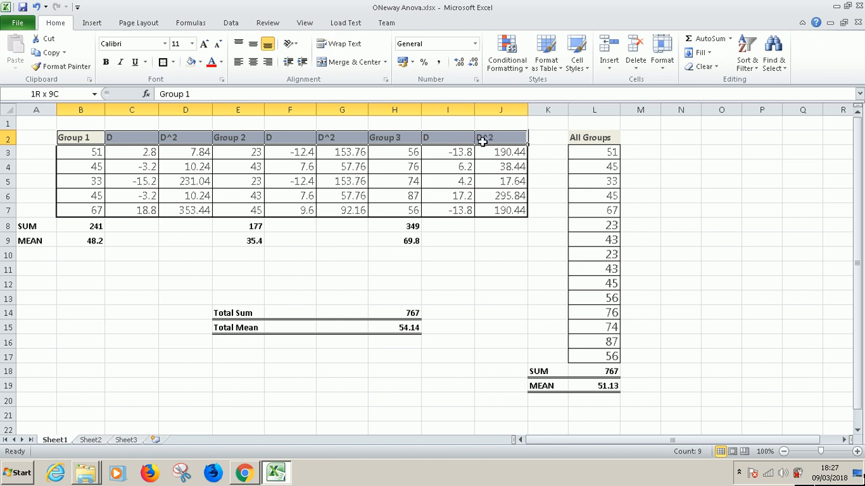
click(174, 62)
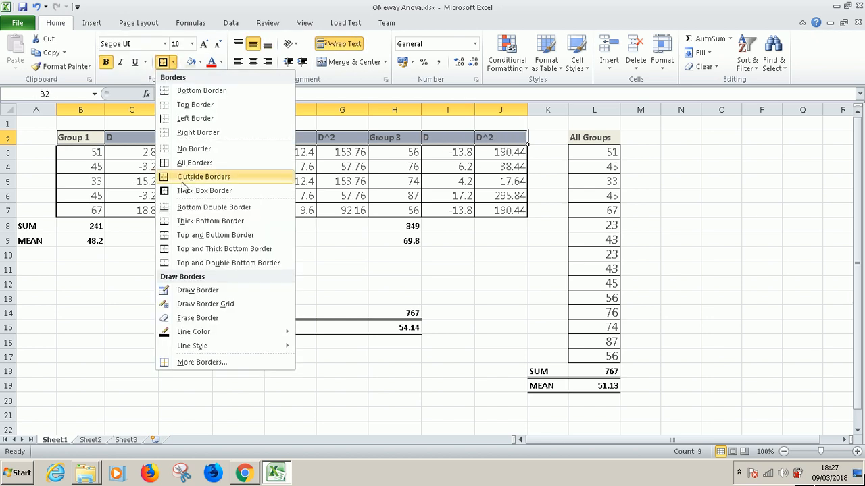
click(197, 208)
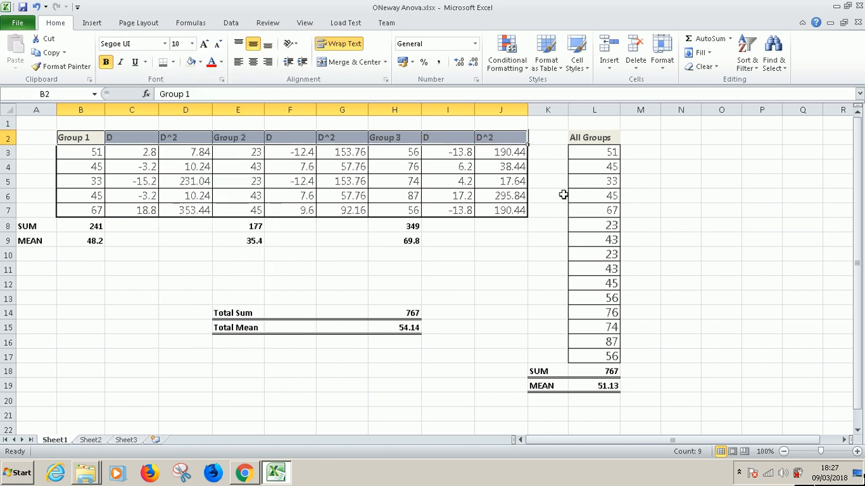
Step: Apply all borders and a thick box border to the All Groups column in L2:L17
drag(588, 138, 578, 357)
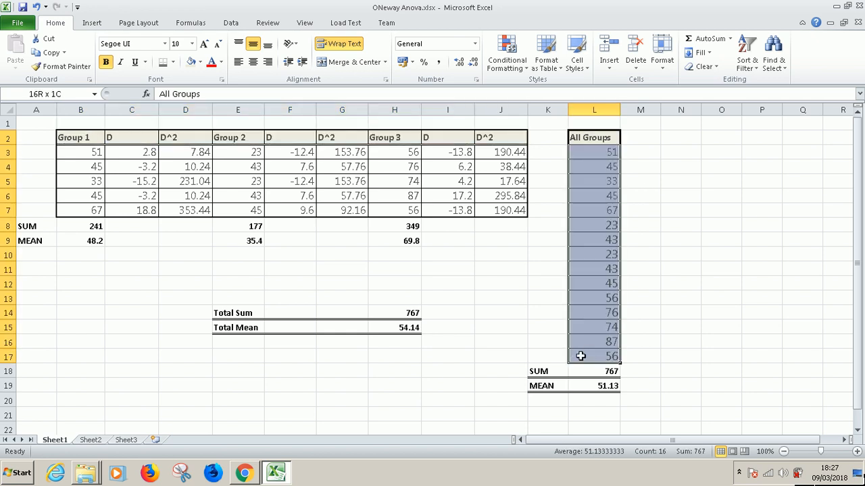
click(174, 62)
click(187, 161)
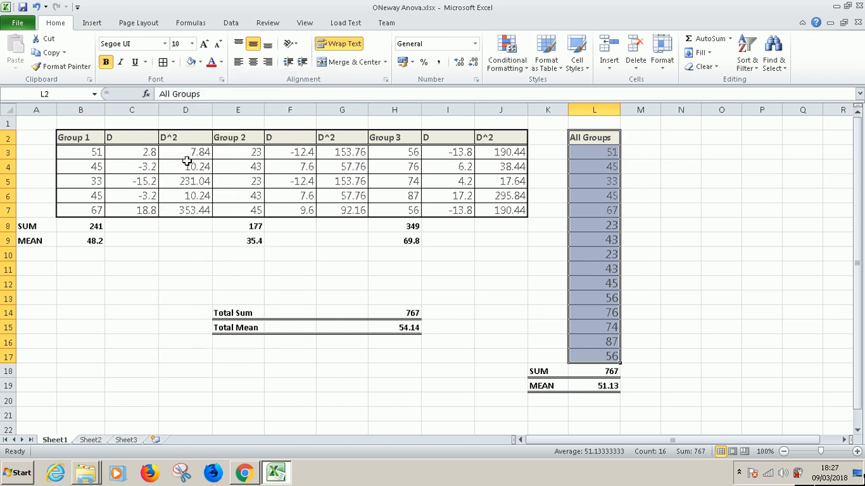
click(173, 62)
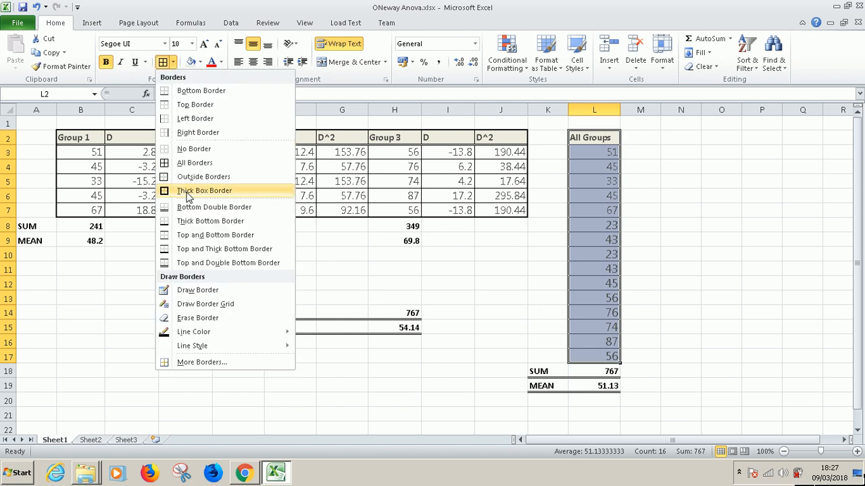
click(187, 191)
click(743, 212)
Step: Apply a bottom double border to the All Groups header cell L2
click(574, 142)
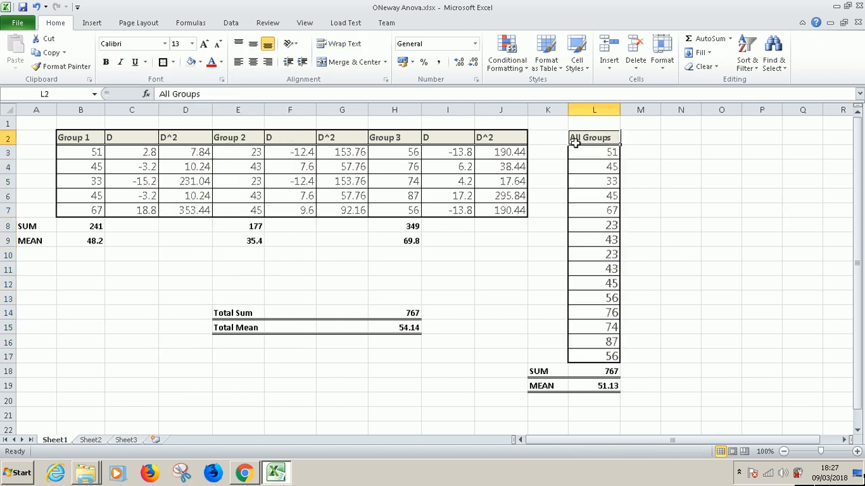
click(173, 62)
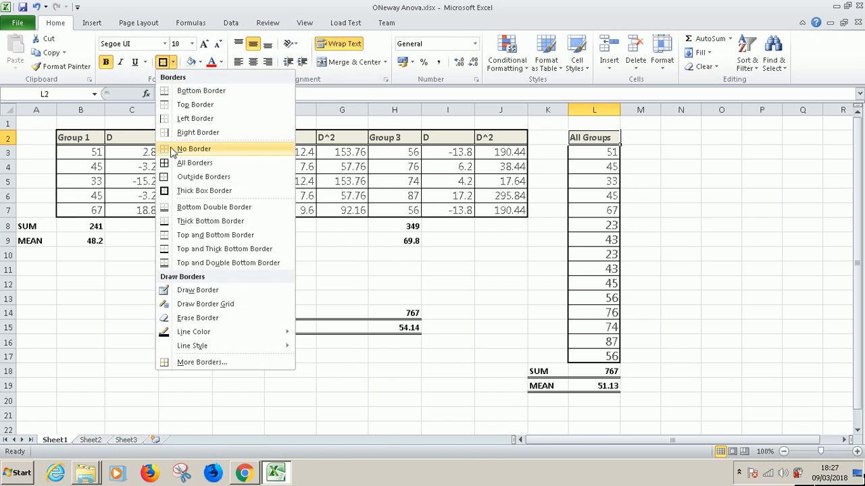
click(188, 207)
click(146, 357)
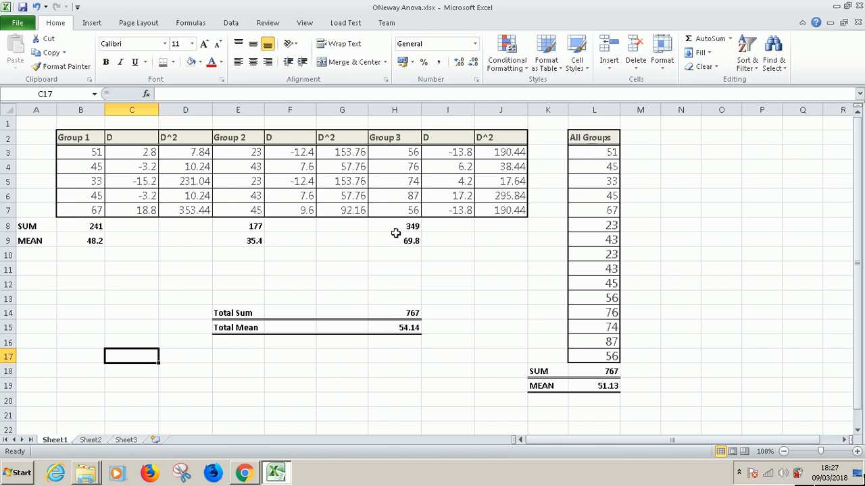
Step: Switch to Chrome and review the sum of squares formula and the expanded example worksheet in the one-way ANOVA article
click(250, 474)
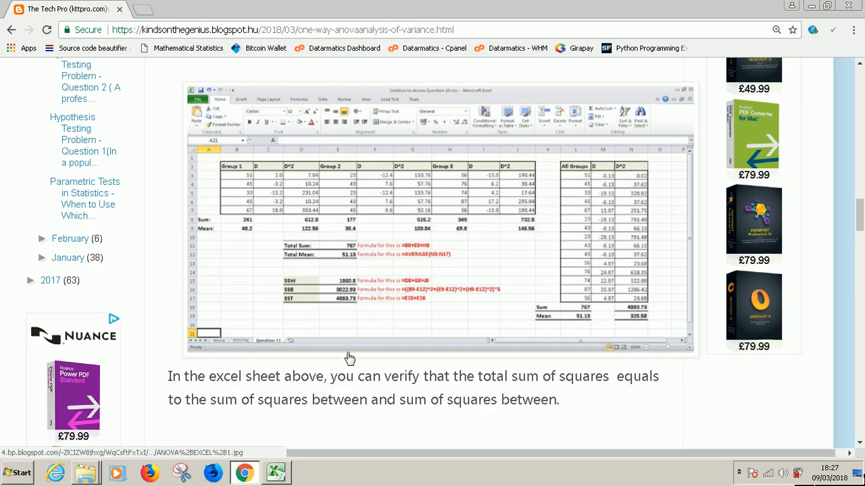
scroll(426, 292, up, 3)
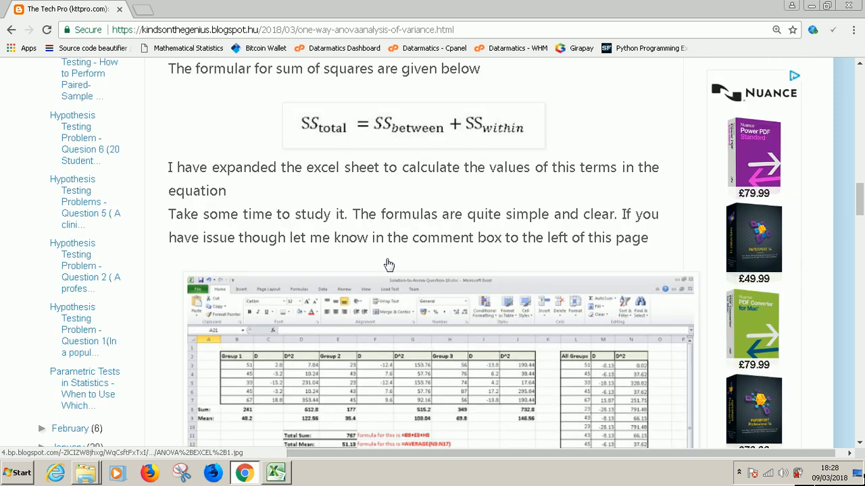
scroll(385, 264, up, 5)
scroll(398, 194, down, 2)
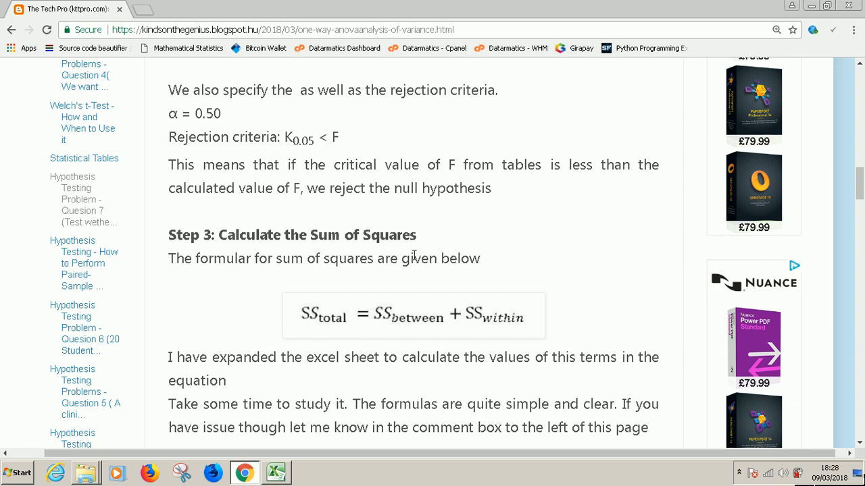
scroll(445, 255, down, 2)
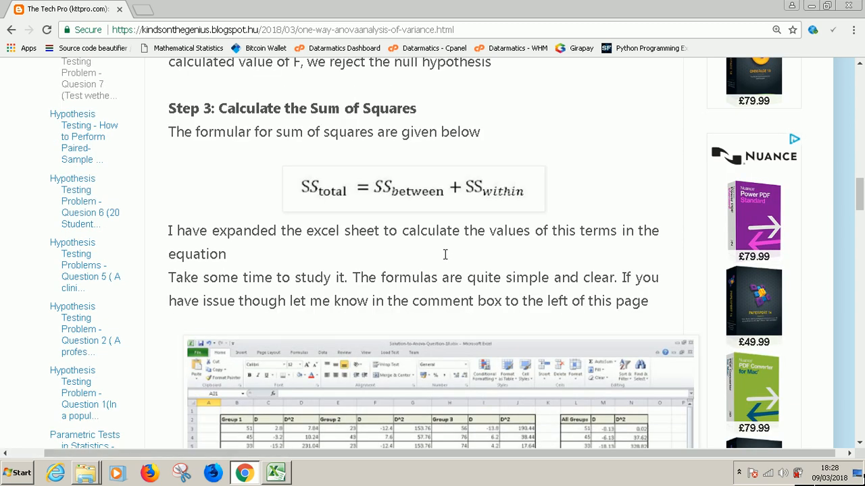
scroll(444, 255, down, 1)
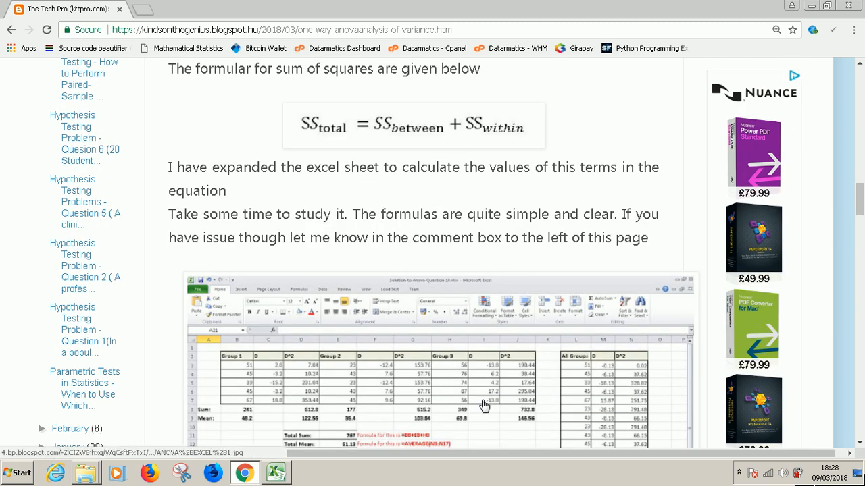
Step: Switch back to Excel and total the Group 1 squared deviations D3:D7 in D8 with AutoSum
click(276, 473)
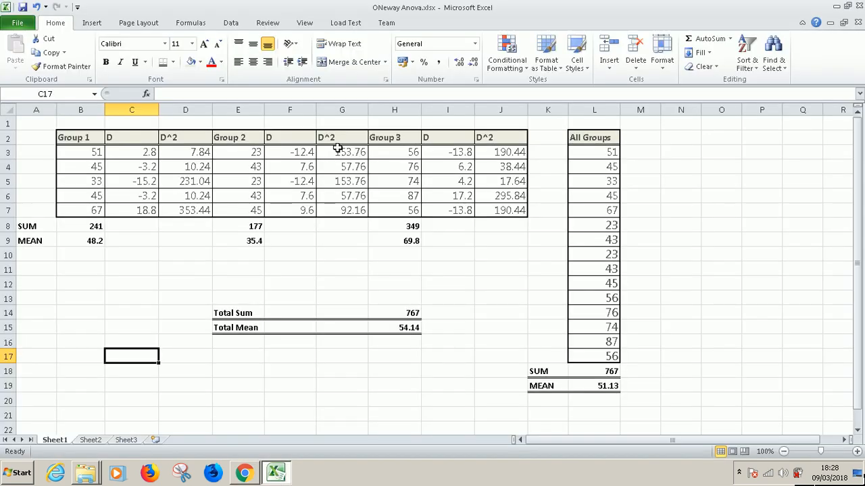
click(178, 227)
text(=)
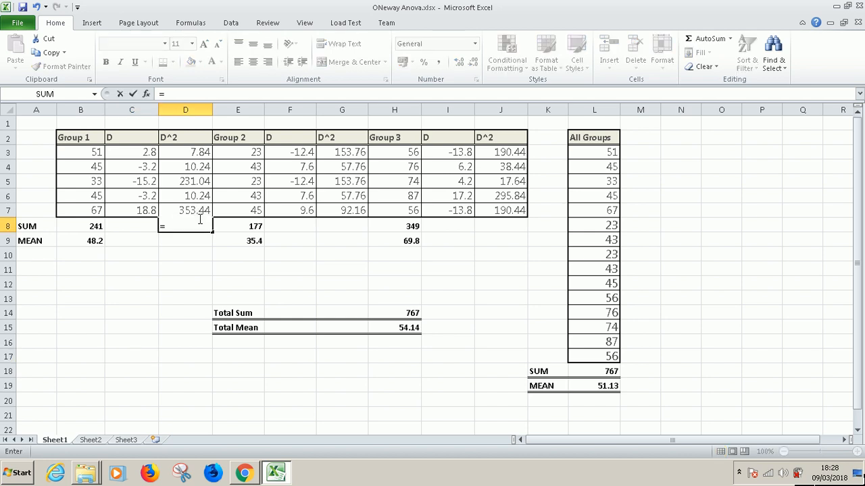
key(Escape)
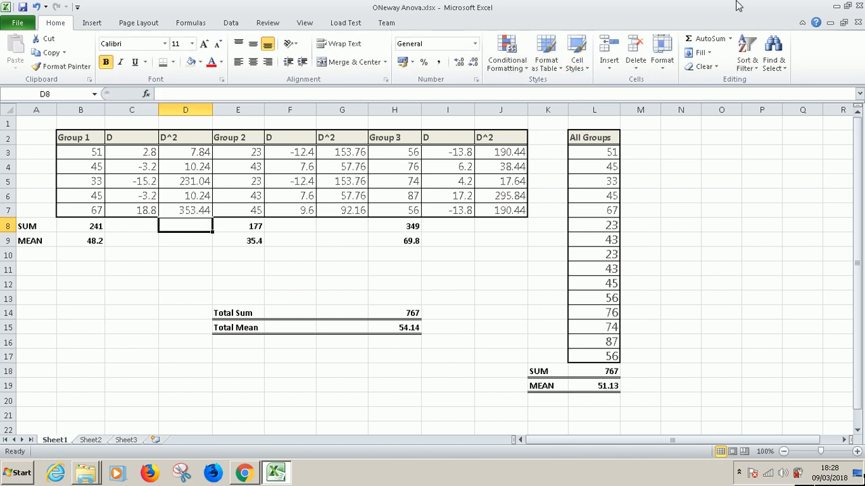
click(717, 39)
key(Return)
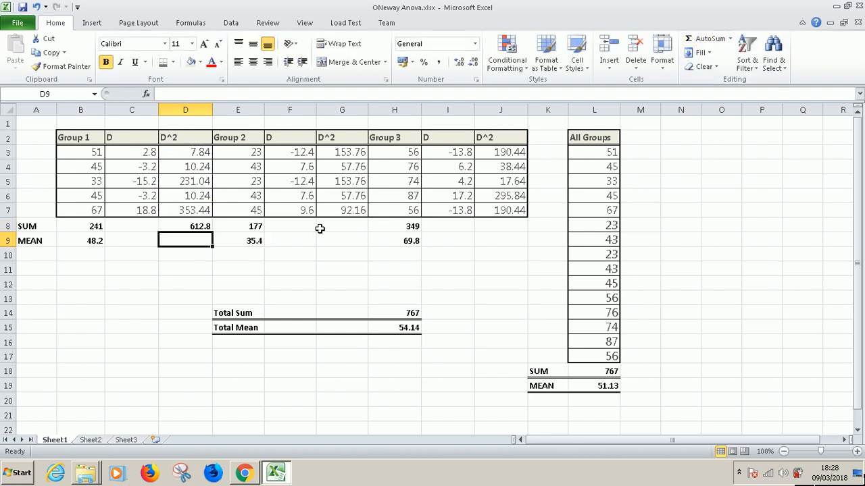
Step: Total the Group 2 squared deviations in G8 and the Group 3 squared deviations in J8 with AutoSum
click(346, 225)
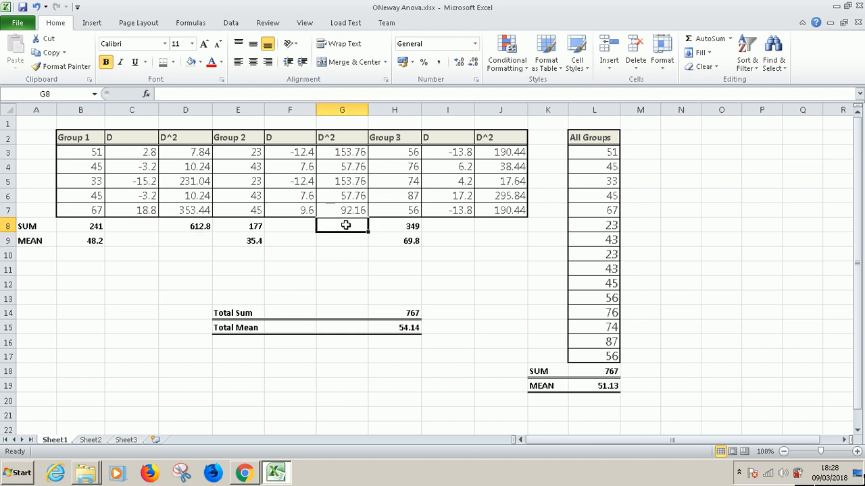
click(703, 39)
key(Return)
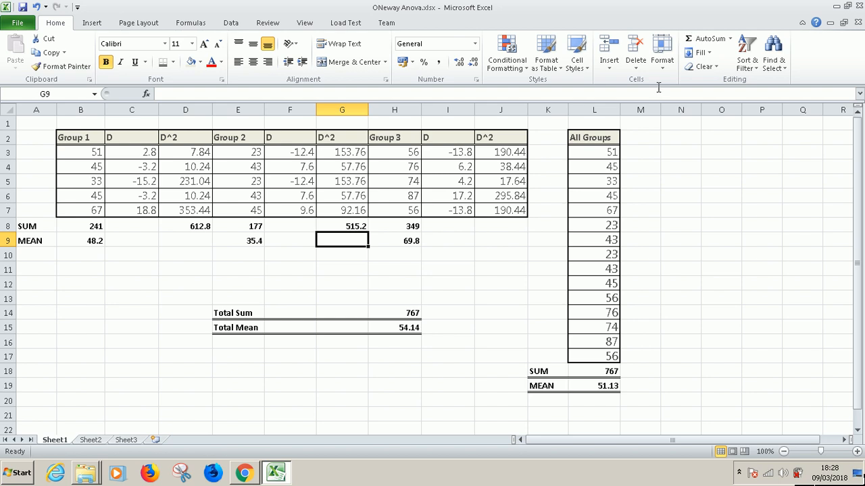
click(512, 223)
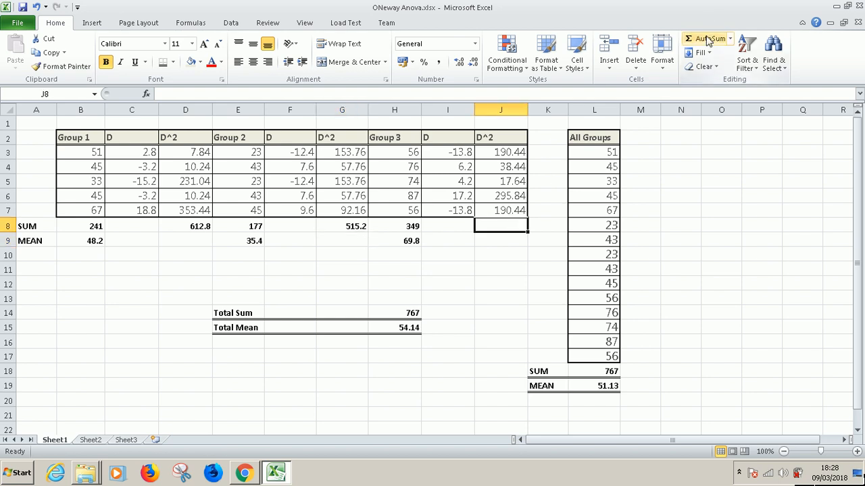
click(706, 39)
key(Return)
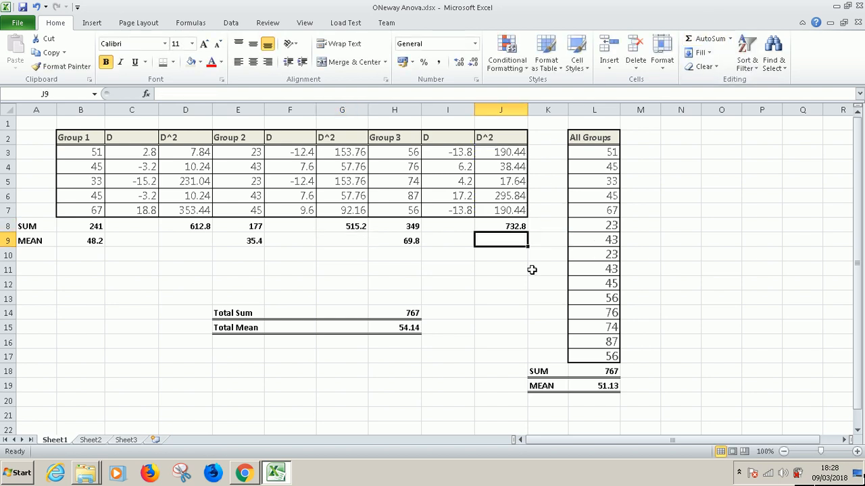
Step: Calculate the mean of the Group 1 squared deviations D3:D7 in D9 with the AVERAGE function
mouse_move(259, 476)
click(196, 239)
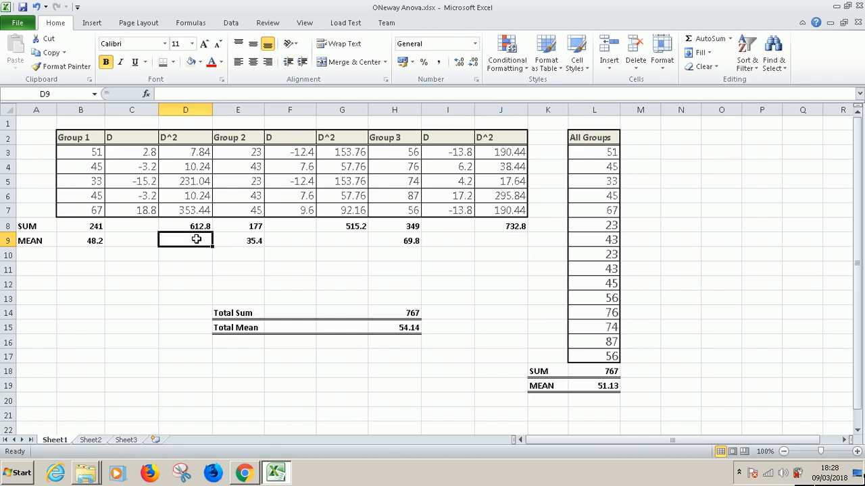
text(=aver)
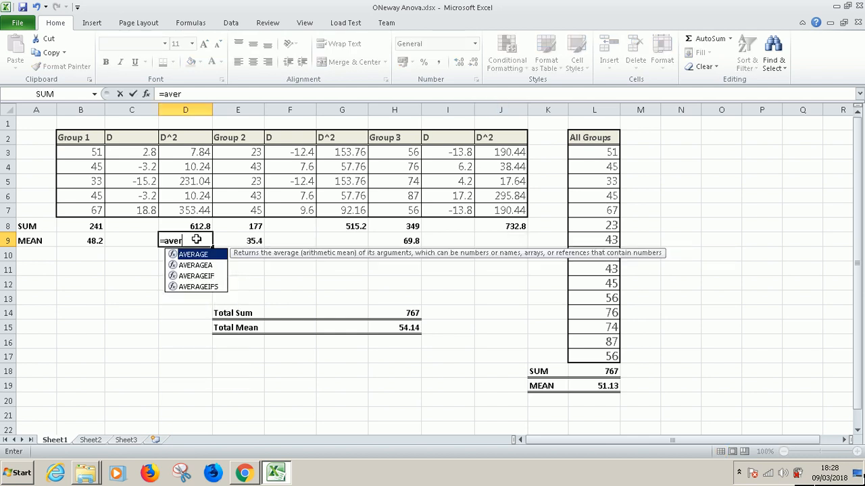
key(Return)
click(196, 239)
text(=aver)
double_click(202, 255)
click(201, 152)
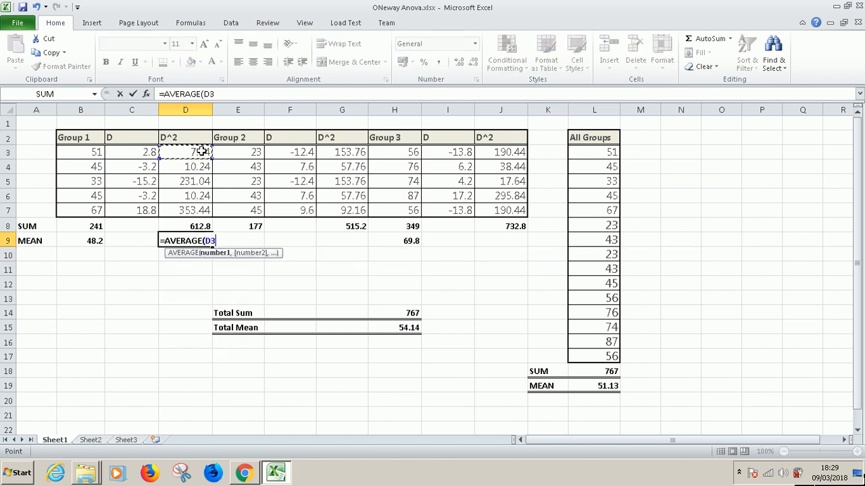
drag(202, 152, 201, 206)
key(Return)
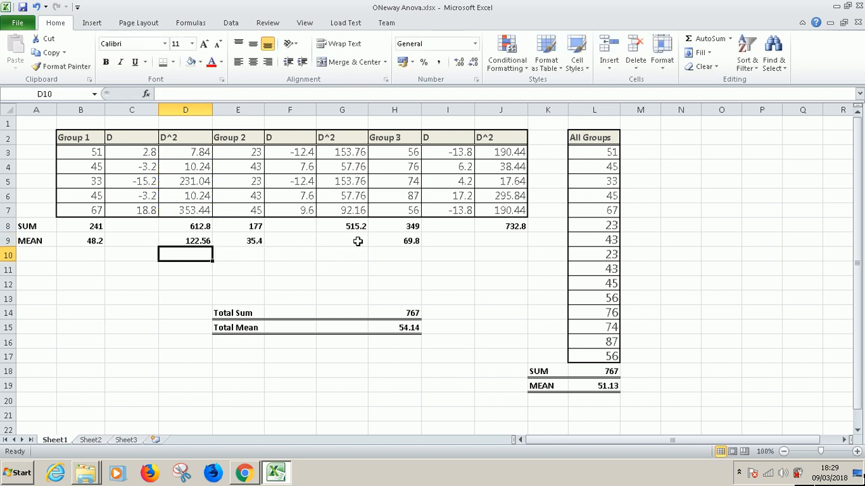
Step: Calculate the mean of the Group 2 squared deviations G3:G7 in G9 with the AVERAGE function
click(357, 242)
text(=aver)
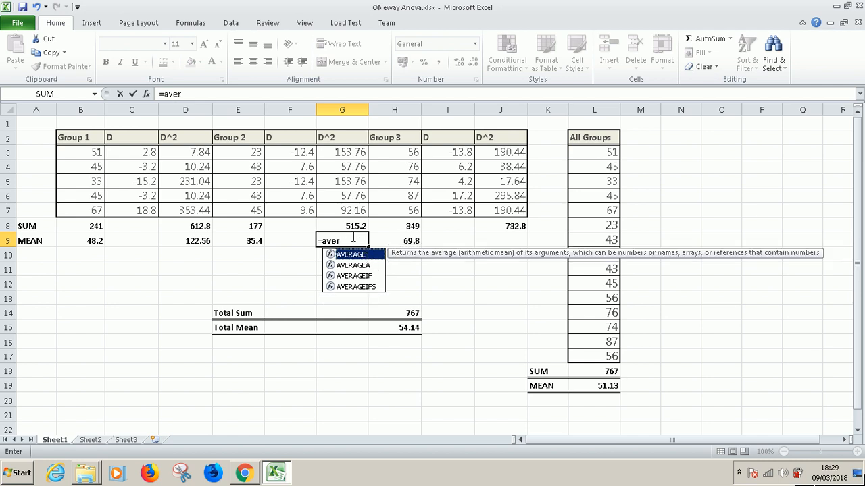
double_click(353, 256)
drag(347, 150, 349, 206)
key(Return)
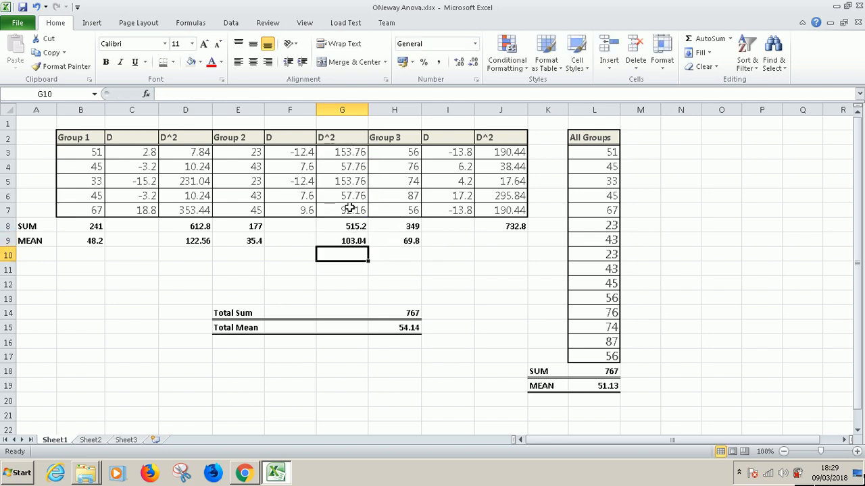
Step: Calculate the mean of the Group 3 squared deviations J3:J7 in J9 with the AVERAGE function
click(510, 241)
text(=aver)
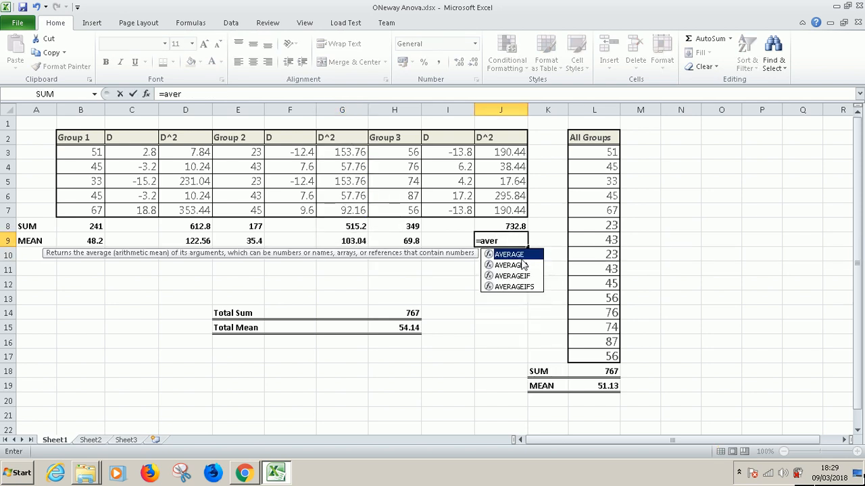
double_click(524, 256)
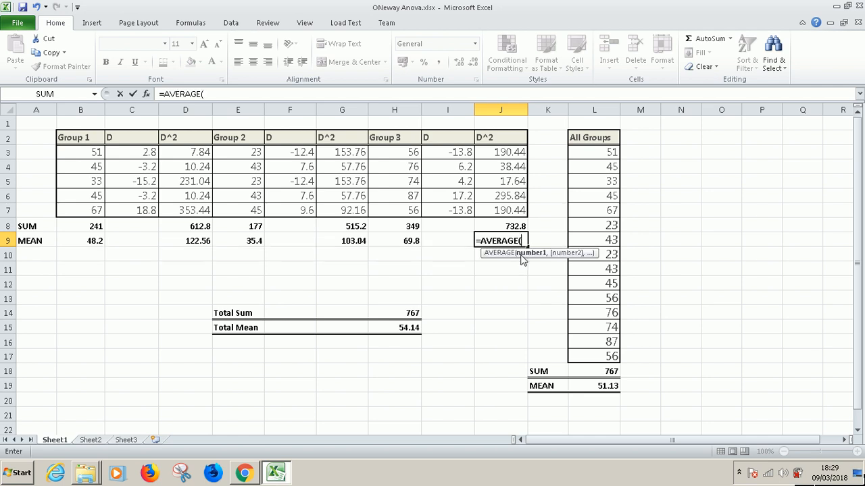
drag(513, 153, 515, 210)
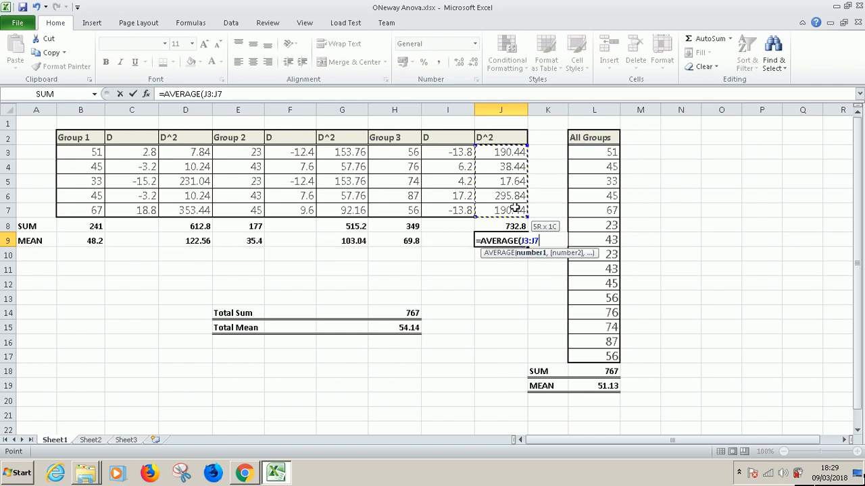
key(Return)
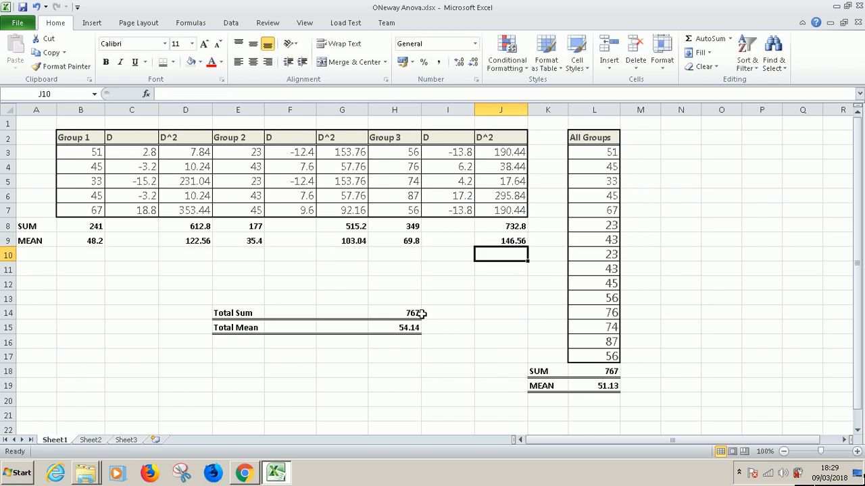
Step: Switch to Chrome and examine Step 3 of the ANOVA article, covering the total, between and within sums of squares
click(245, 473)
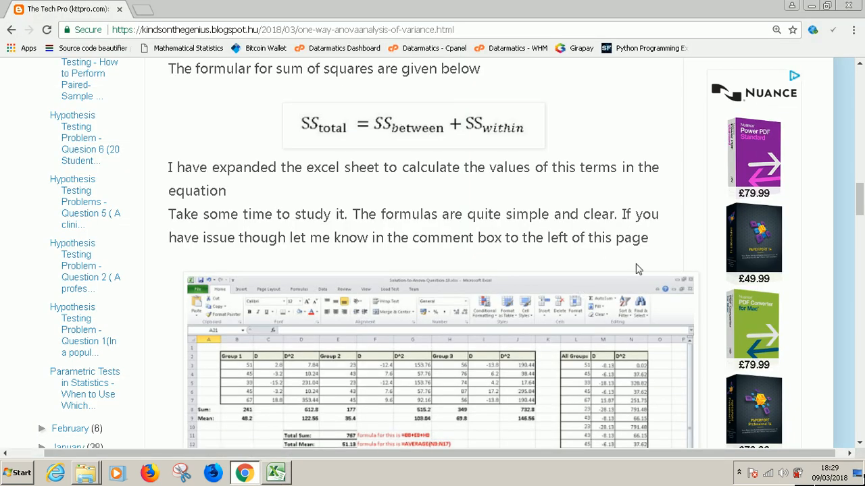
scroll(635, 269, up, 4)
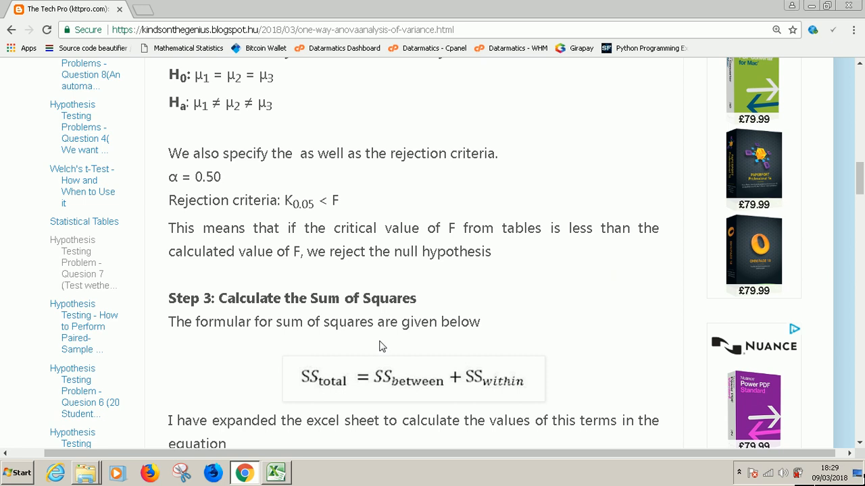
scroll(475, 299, down, 3)
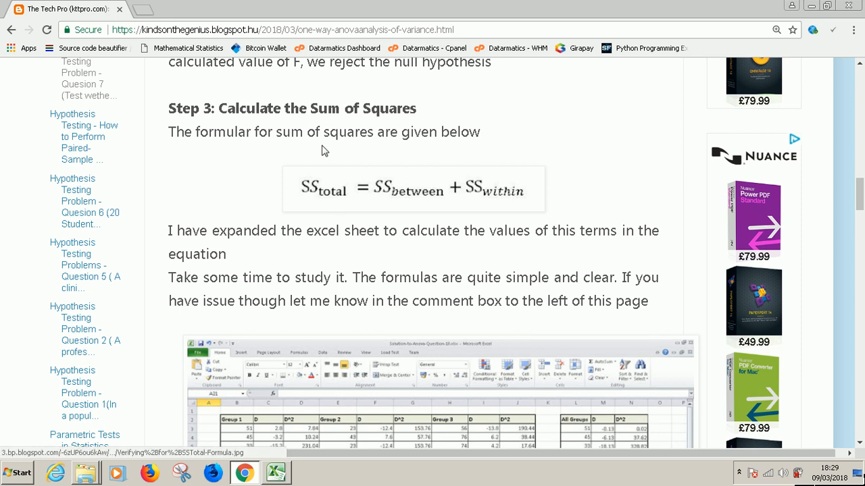
scroll(400, 170, down, 3)
scroll(433, 178, up, 3)
scroll(433, 178, down, 2)
scroll(432, 180, up, 3)
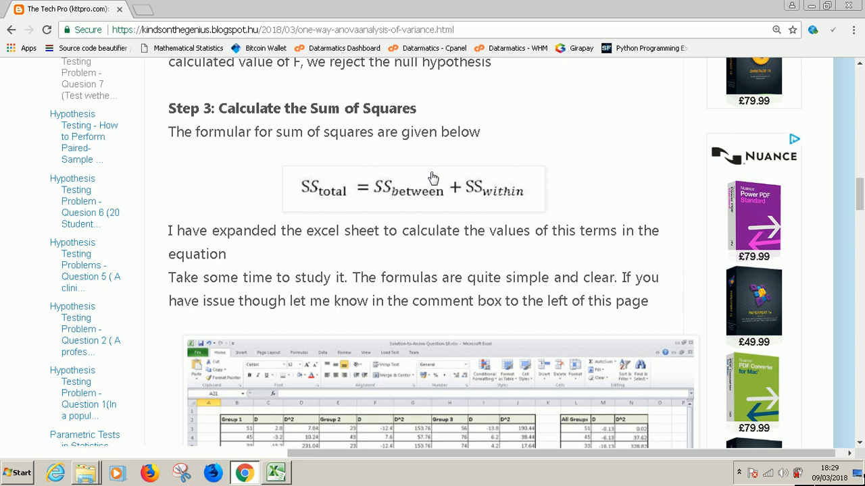